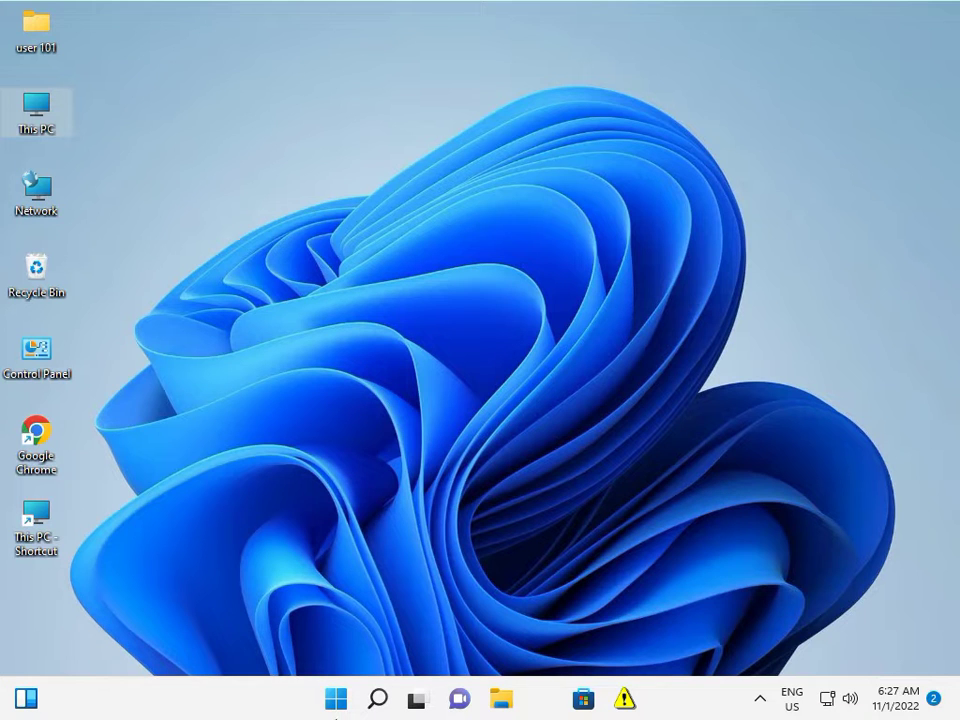
# Open Windows Defender Firewall from Control Panel's System and Security category.
pyautogui.click(760, 698)
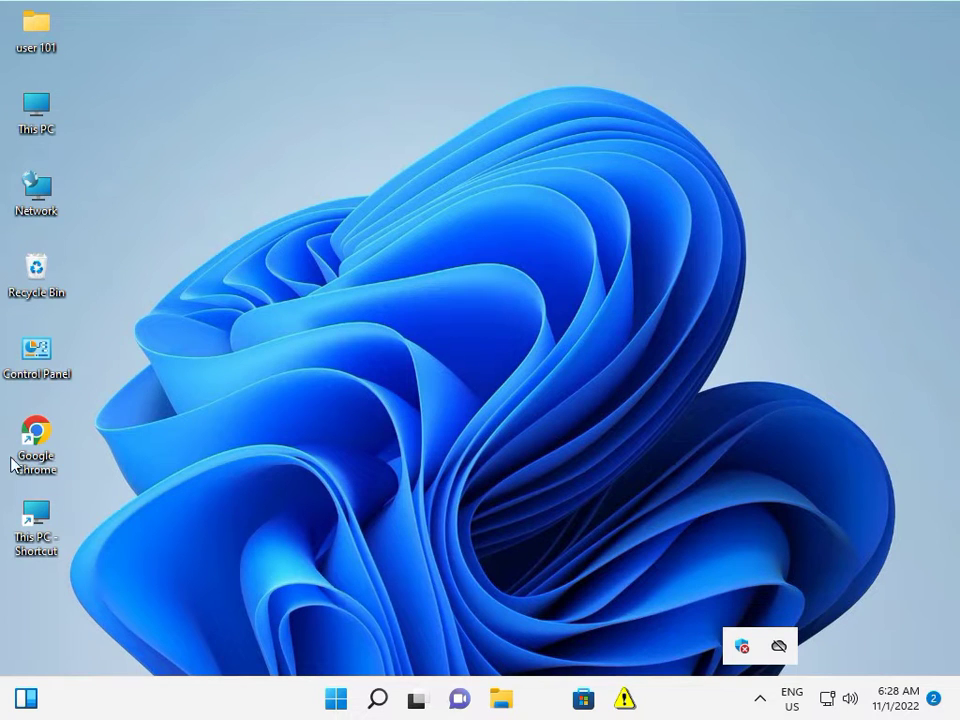
pyautogui.doubleClick(52, 360)
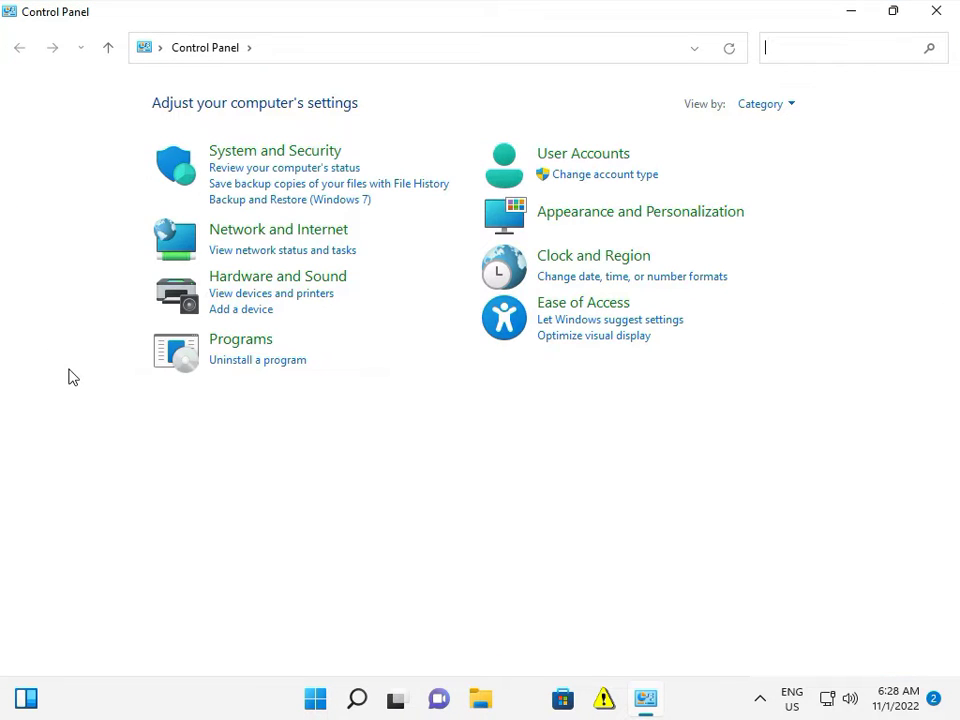
pyautogui.click(258, 155)
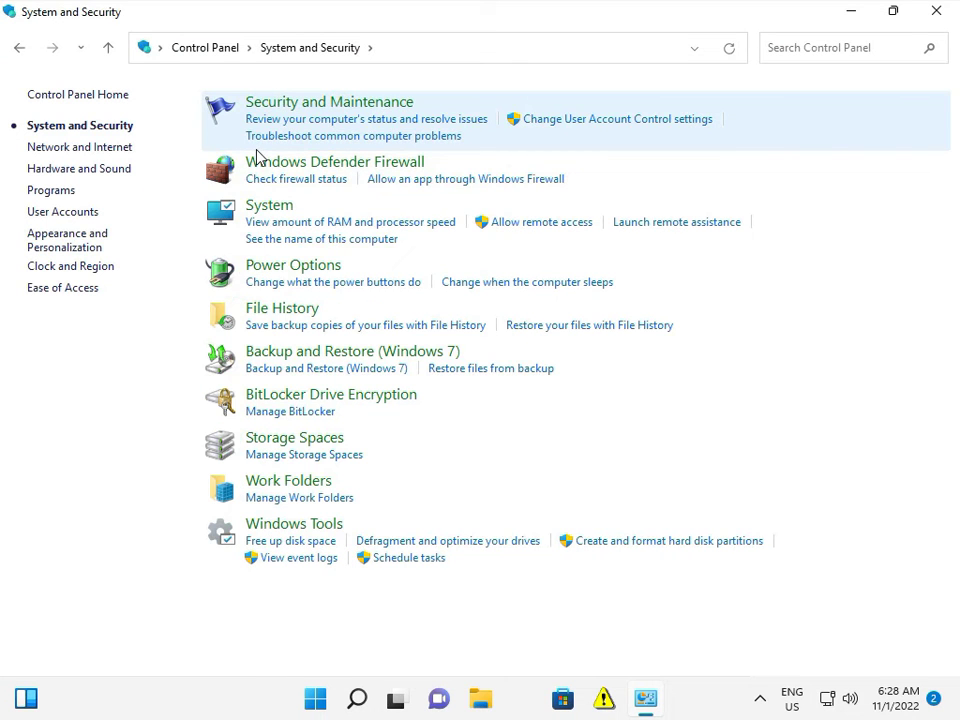
pyautogui.click(281, 171)
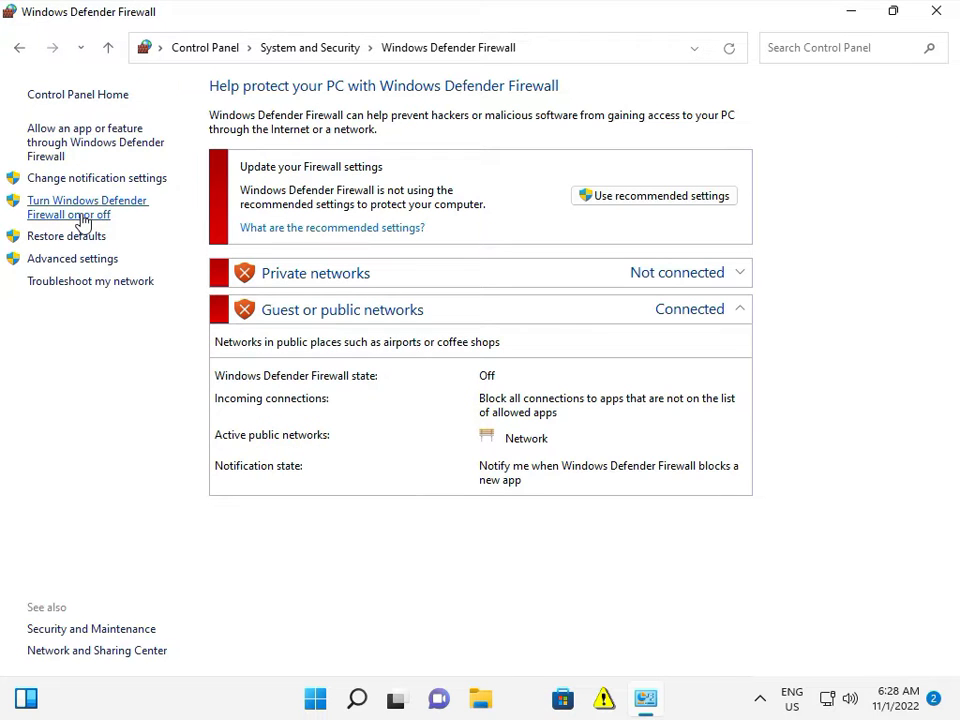
# Apply the firewall setting turned off for both private and public networks.
pyautogui.click(84, 214)
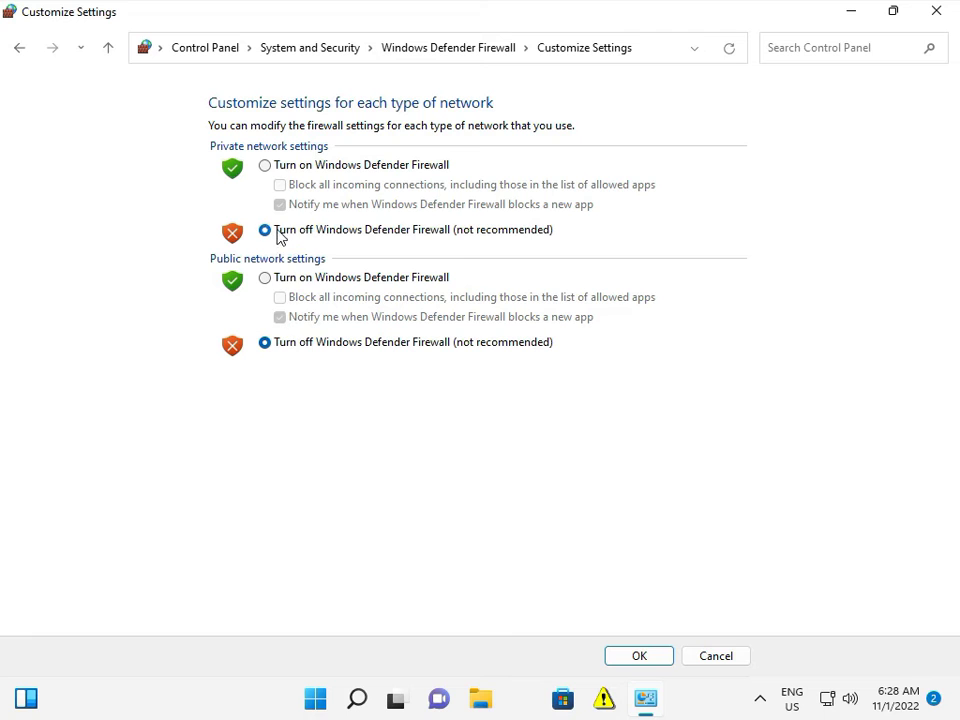
pyautogui.click(632, 662)
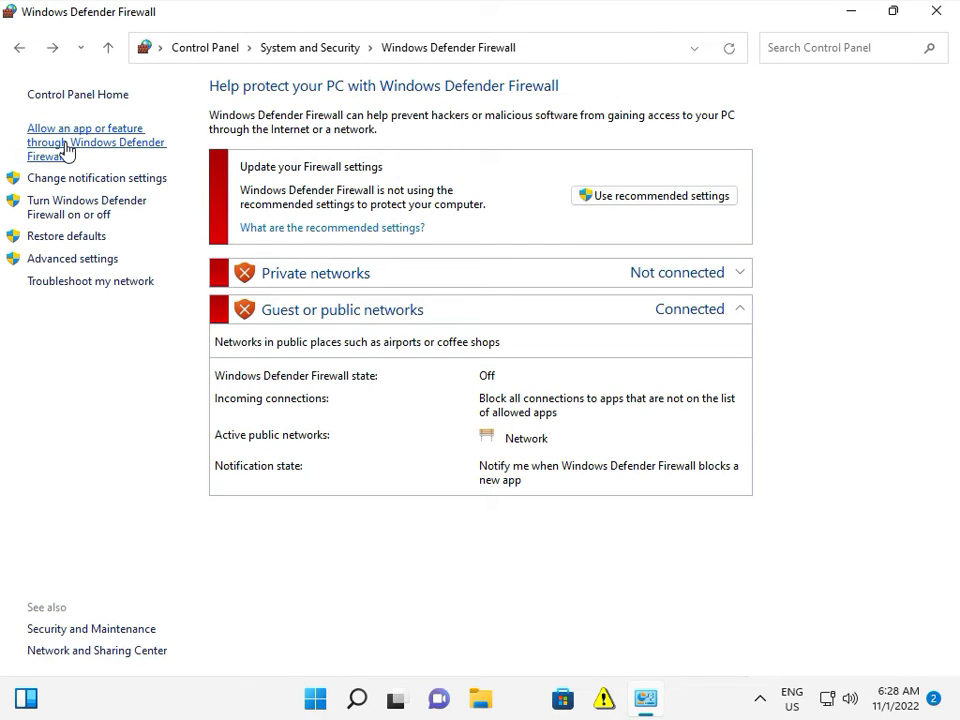
# Open the allowed apps list and enable all four BranchCache entries.
pyautogui.click(64, 145)
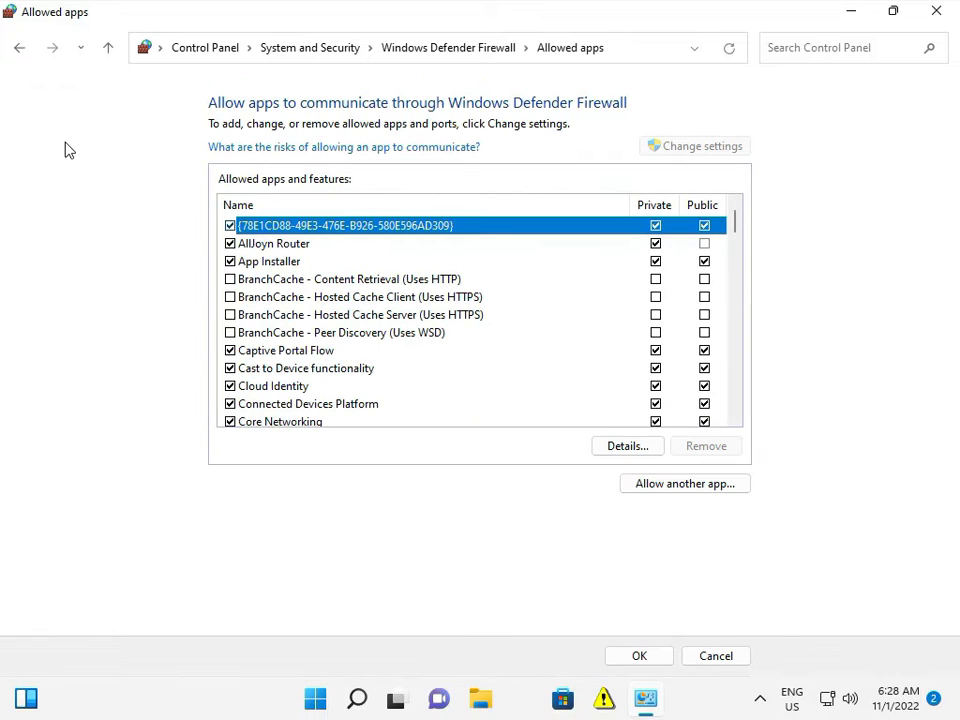
pyautogui.click(242, 332)
pyautogui.click(253, 314)
pyautogui.click(230, 314)
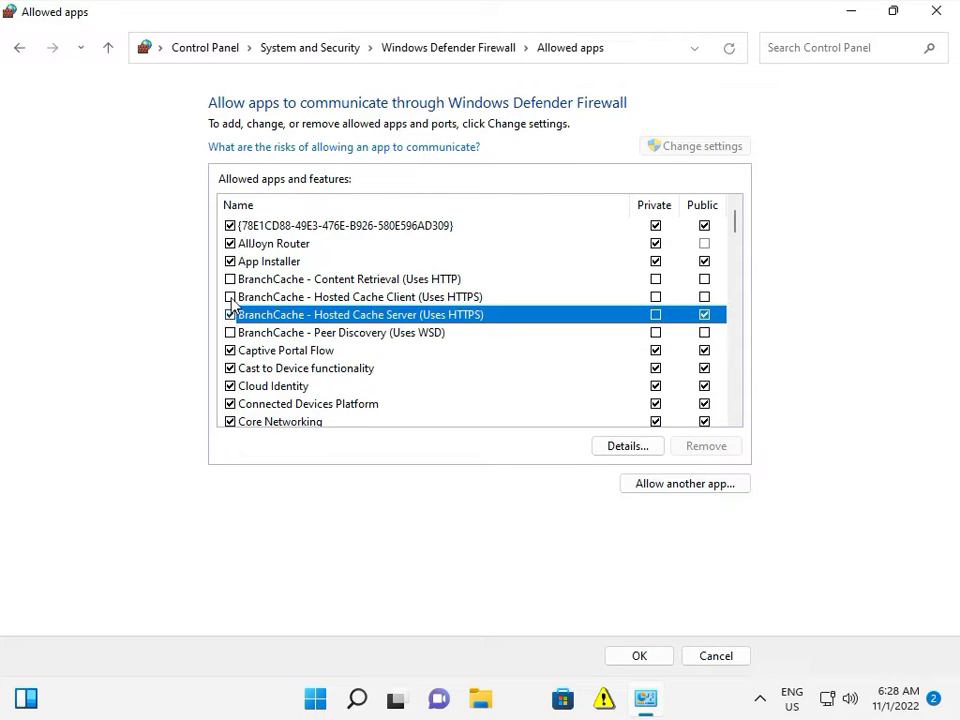
pyautogui.click(230, 297)
pyautogui.click(230, 279)
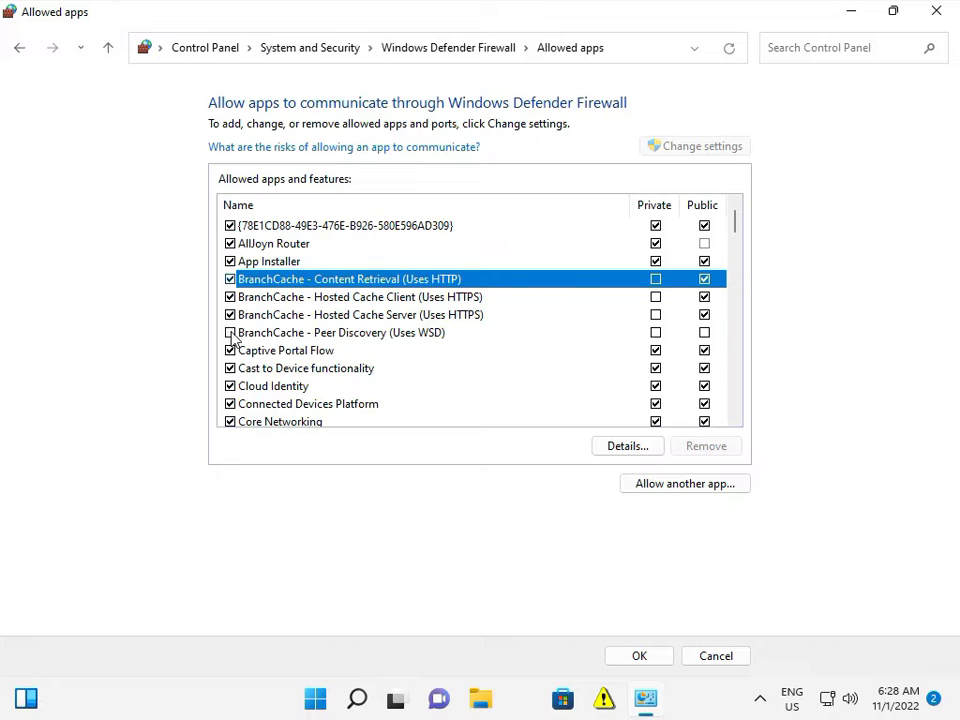
pyautogui.click(230, 332)
# Enable Core Networking Diagnostics in the allowed apps list.
pyautogui.scroll(-2, 240, 334)
pyautogui.scroll(-1, 240, 330)
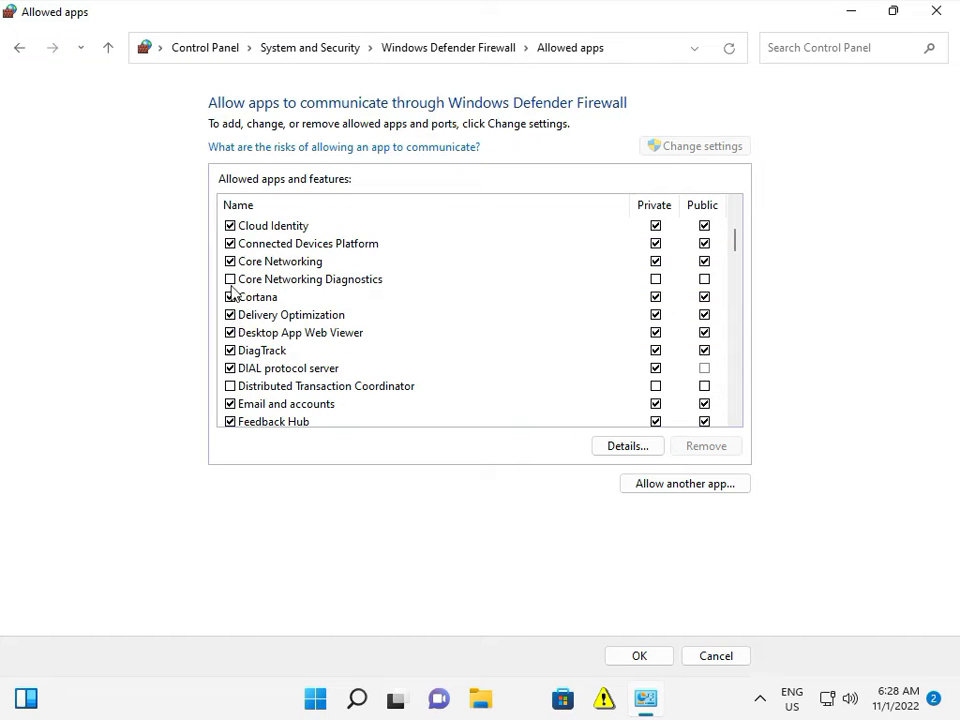
pyautogui.click(230, 280)
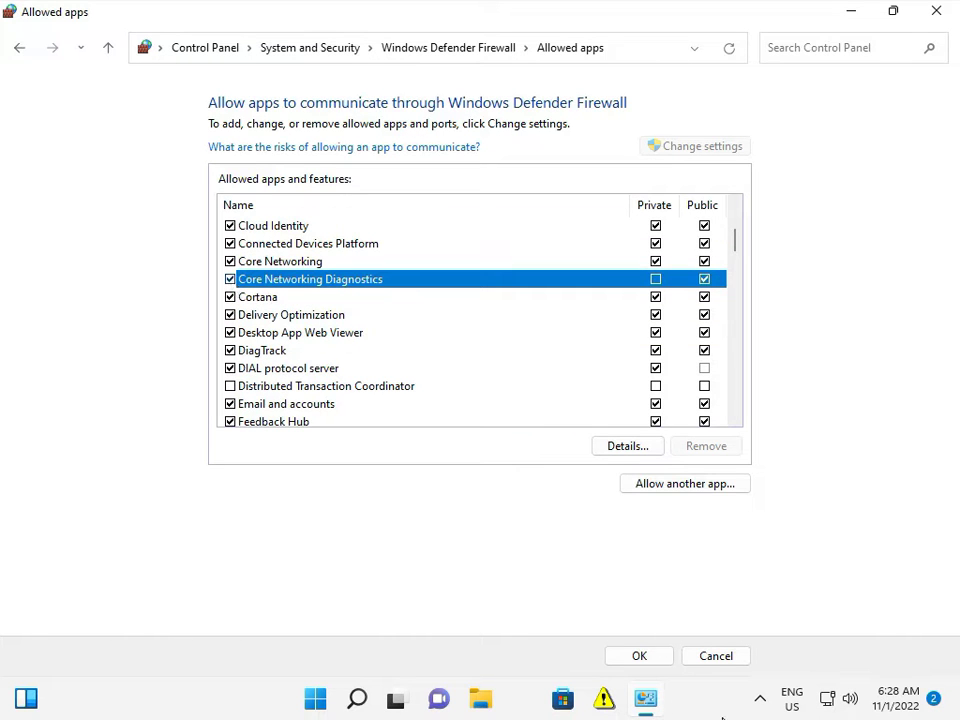
# Start allowing another app and browse to Local Disk (C:).
pyautogui.click(684, 490)
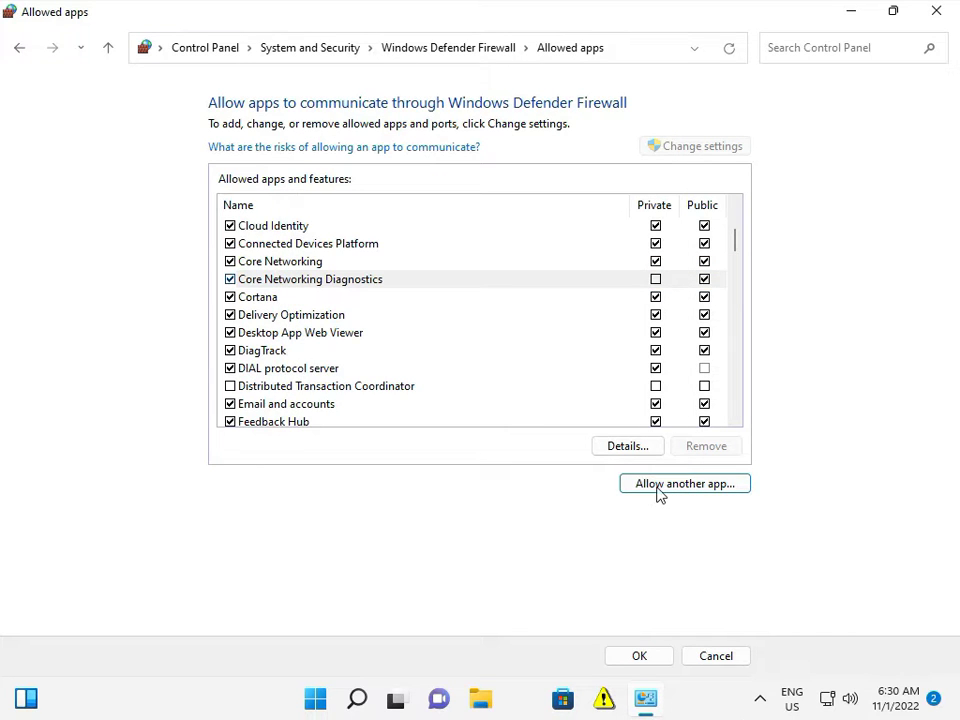
pyautogui.click(657, 487)
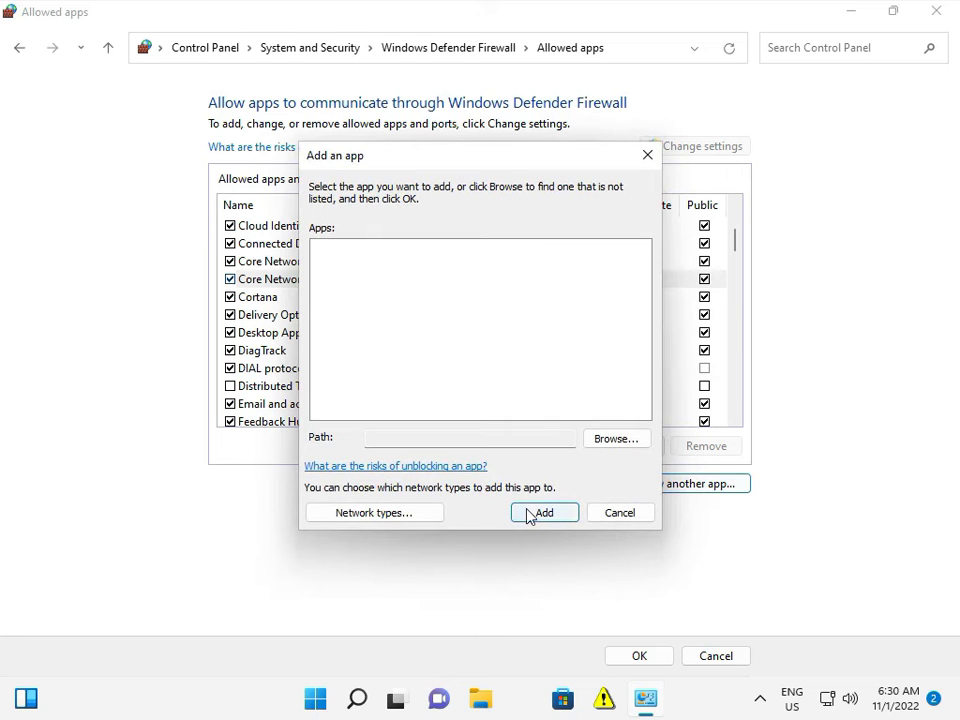
pyautogui.click(615, 439)
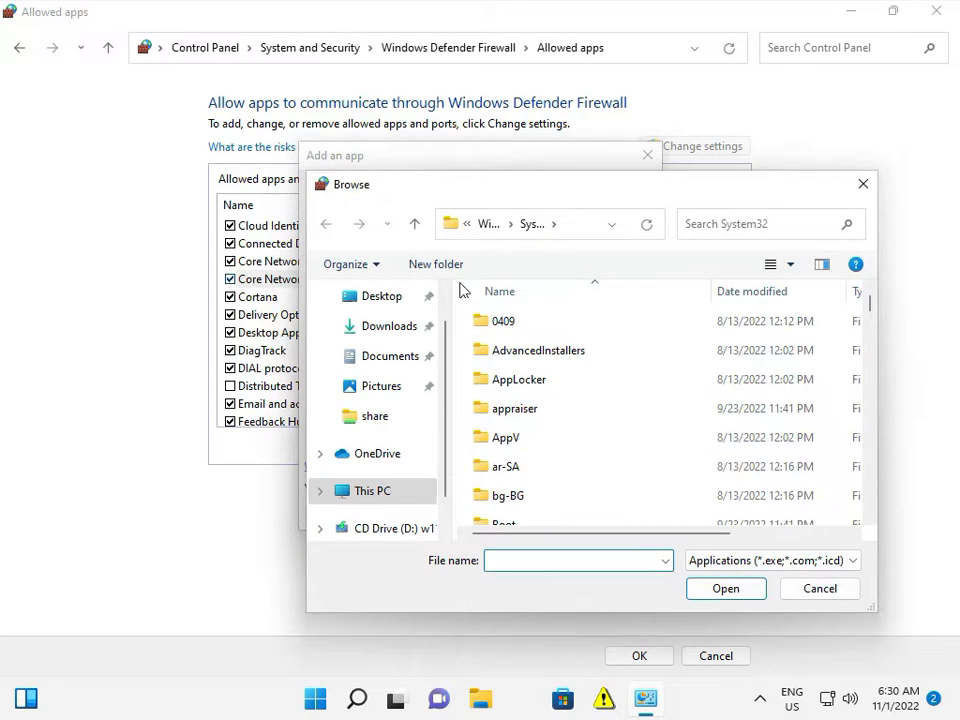
pyautogui.click(398, 500)
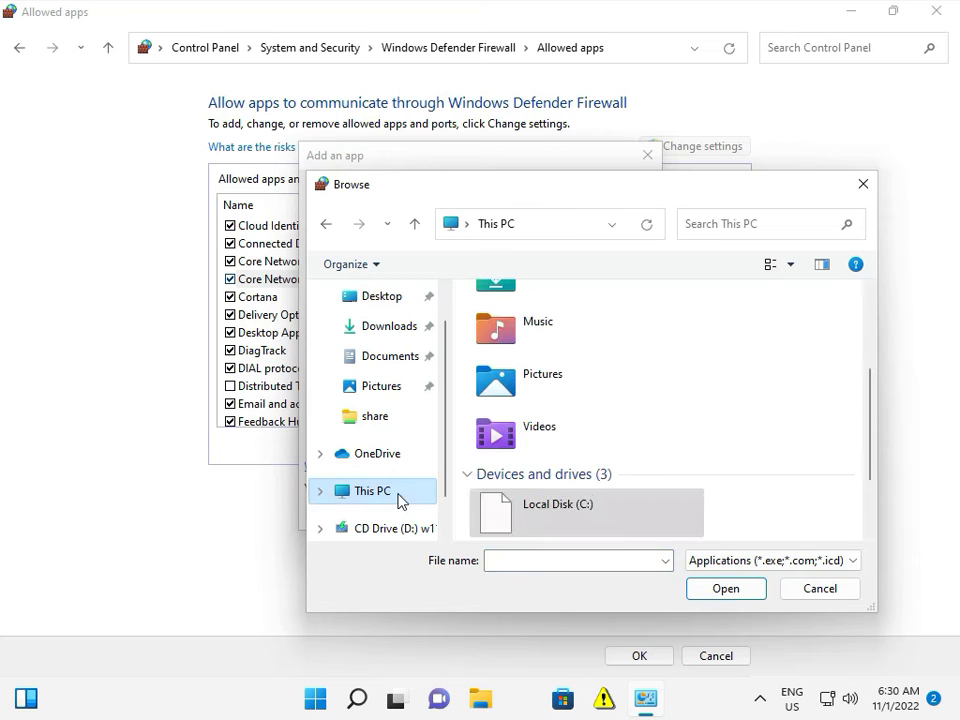
pyautogui.doubleClick(553, 514)
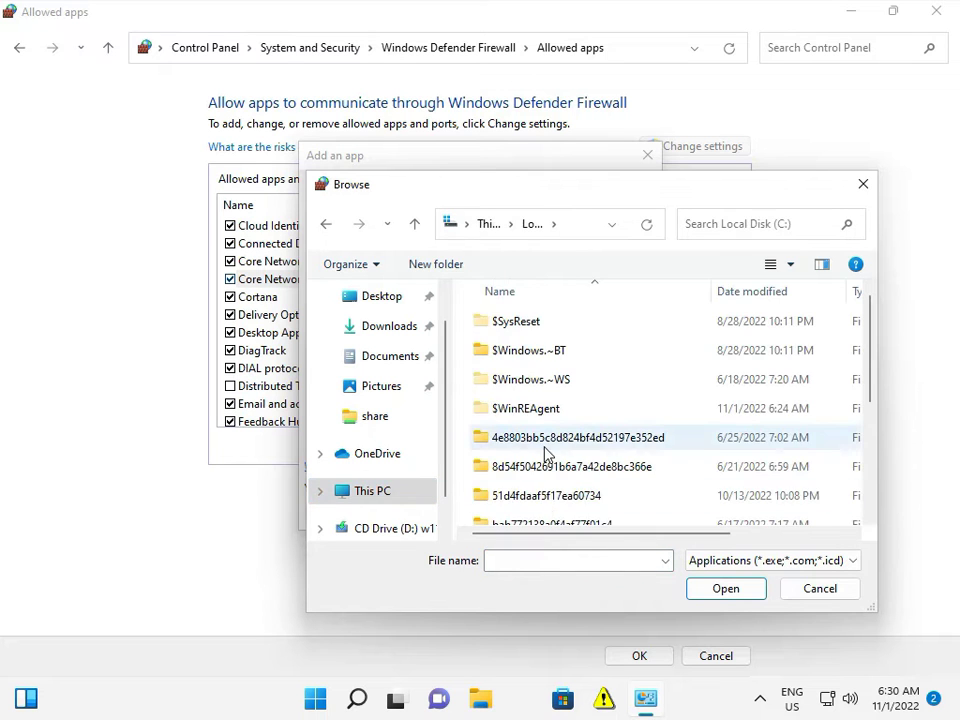
# Navigate into the Windows System32 folder in the browse dialog.
pyautogui.scroll(-3, 546, 454)
pyautogui.doubleClick(534, 486)
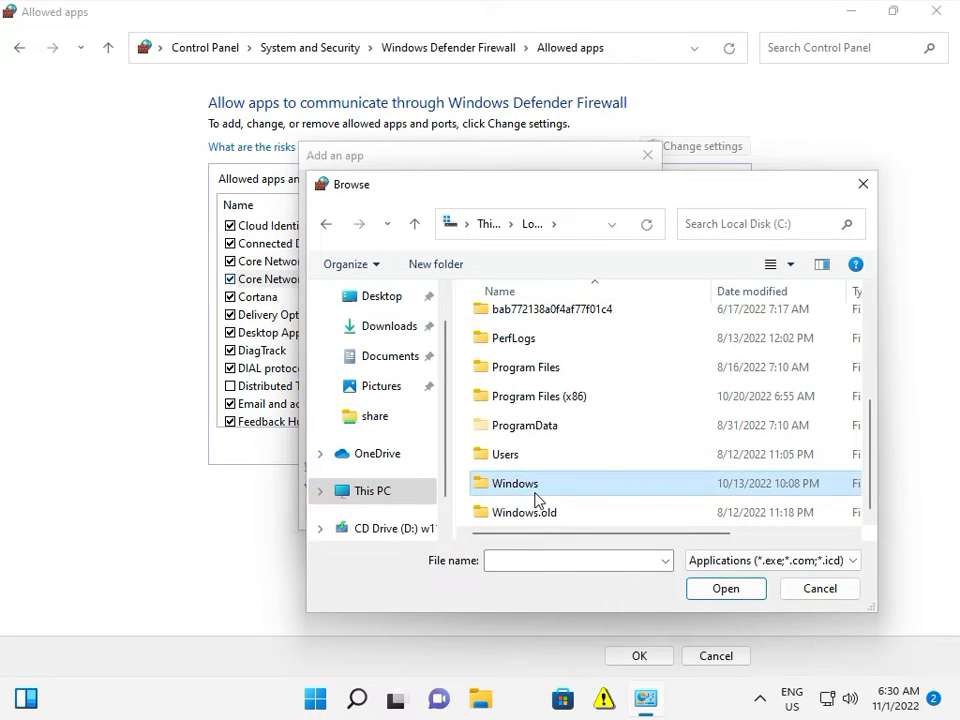
pyautogui.scroll(-10, 533, 464)
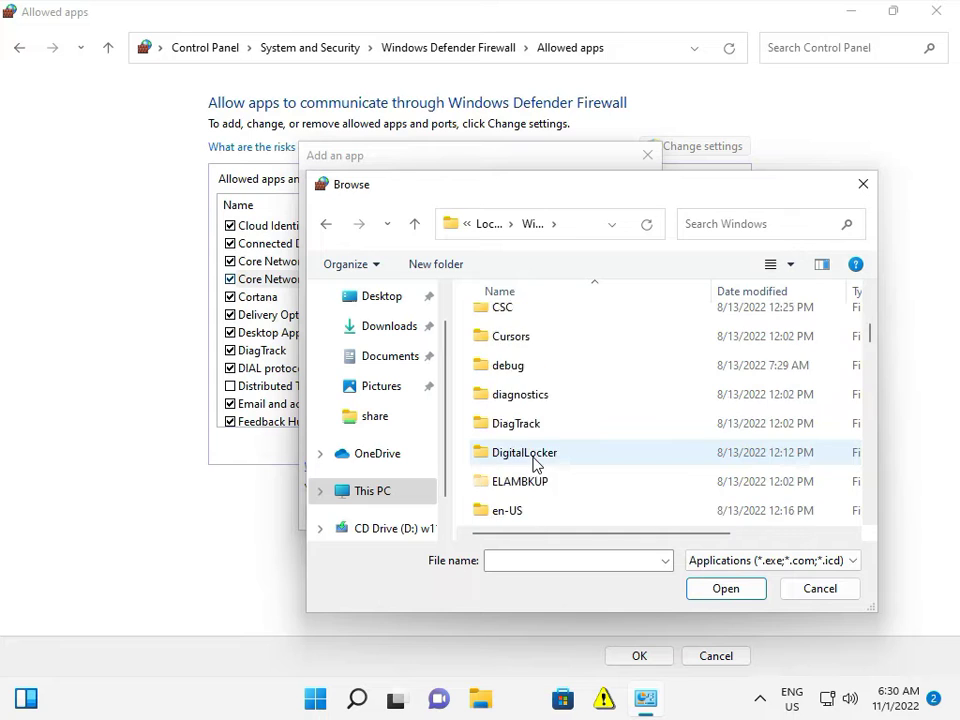
pyautogui.scroll(-8, 533, 464)
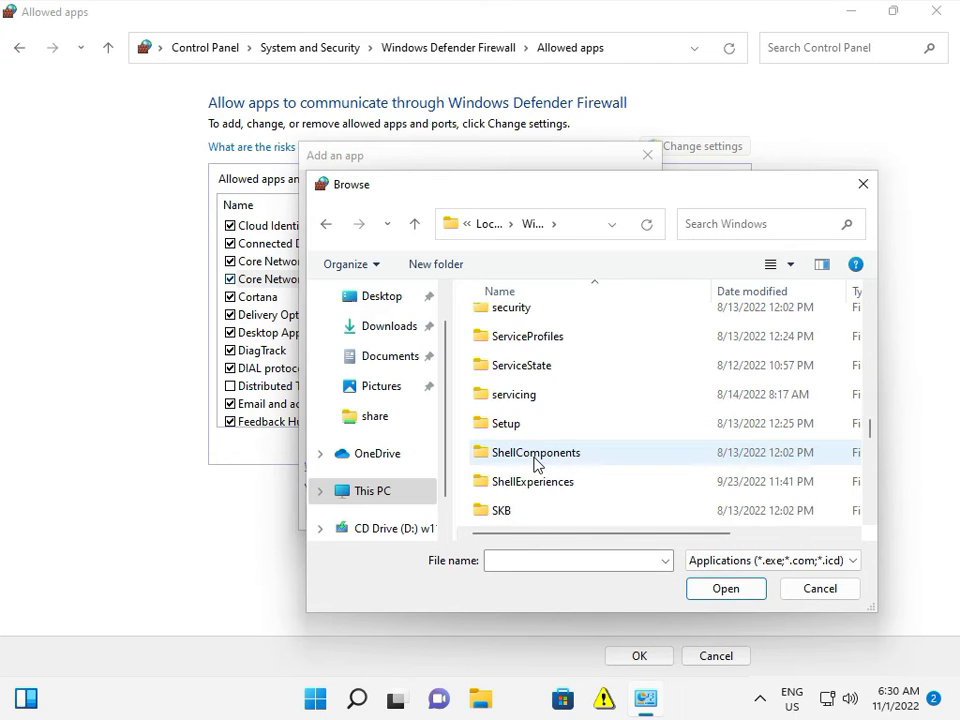
pyautogui.scroll(-3, 537, 463)
pyautogui.scroll(-2, 537, 465)
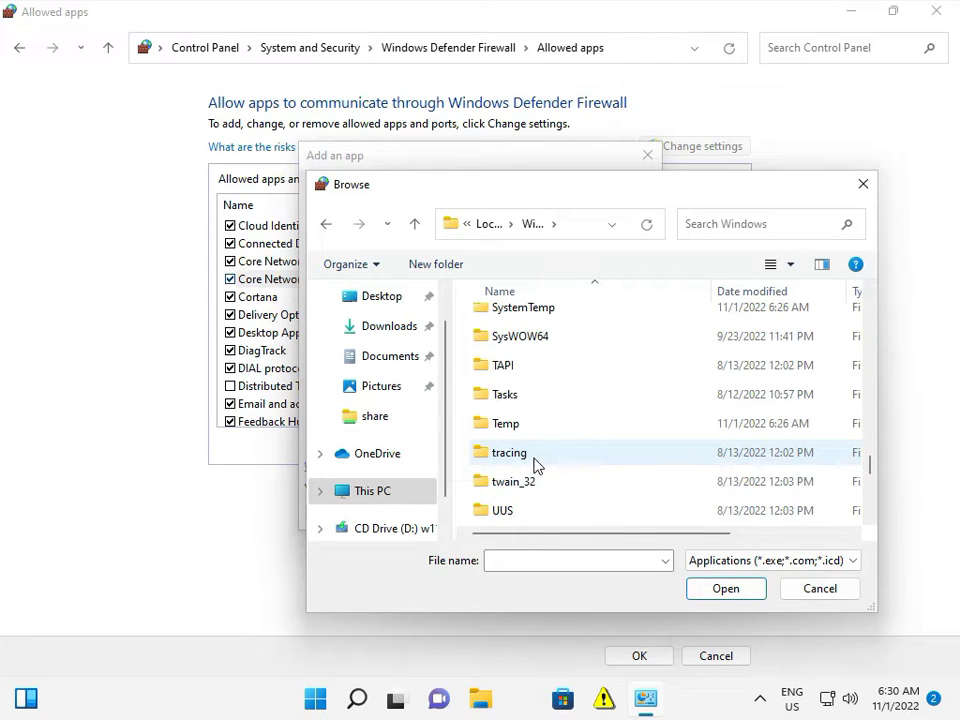
pyautogui.scroll(4, 537, 483)
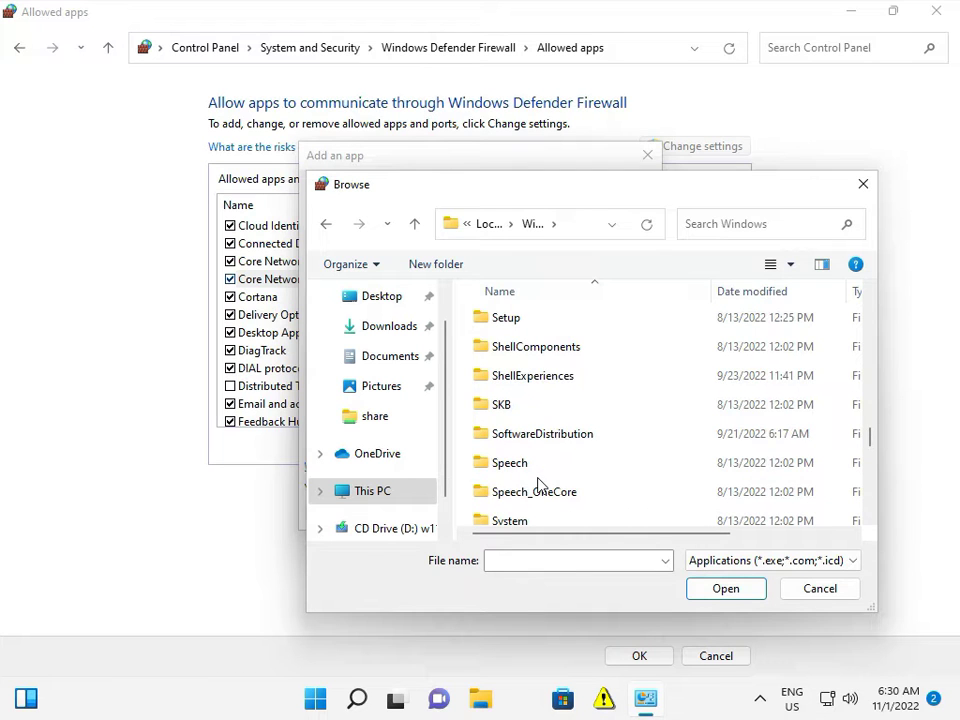
pyautogui.scroll(-1, 537, 483)
pyautogui.doubleClick(542, 488)
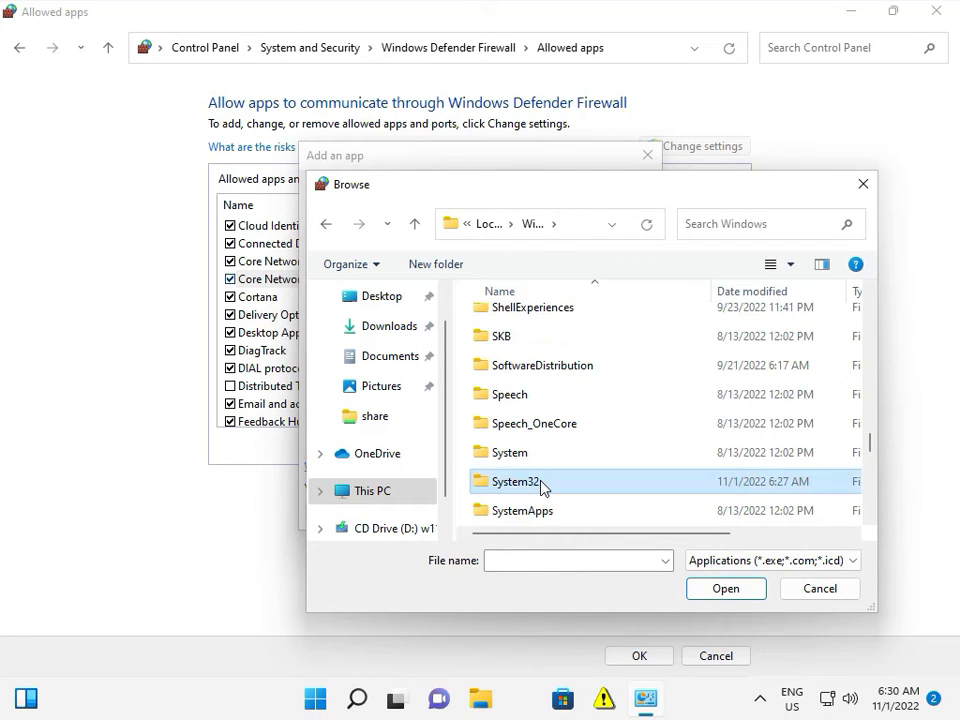
# Select svchost.exe from System32 and add it as an allowed app.
pyautogui.click(540, 561)
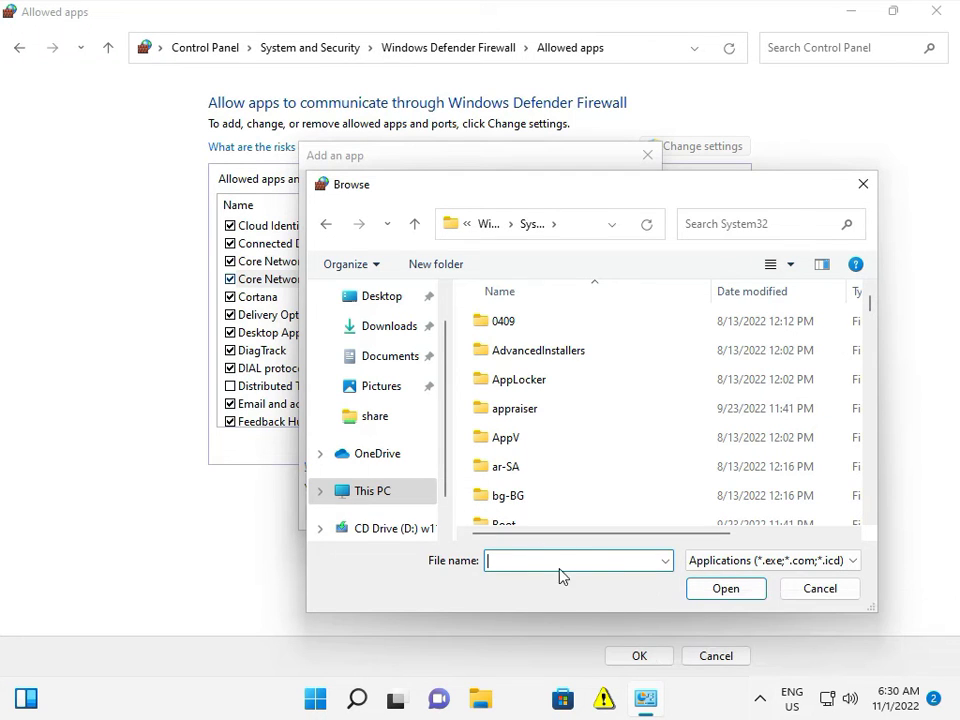
pyautogui.write('s')
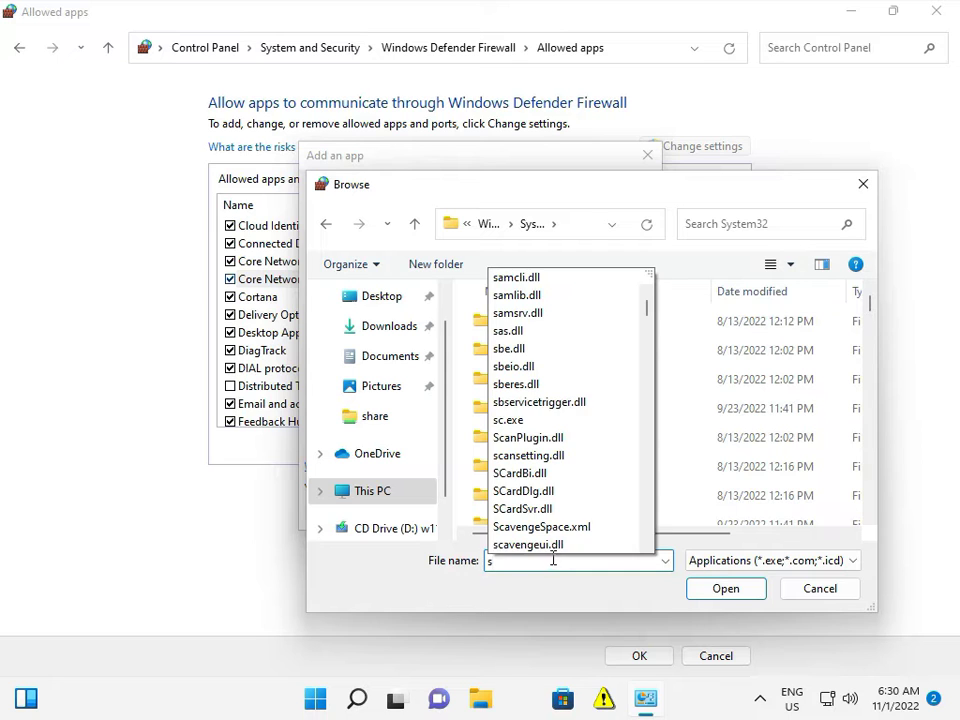
pyautogui.write('vch')
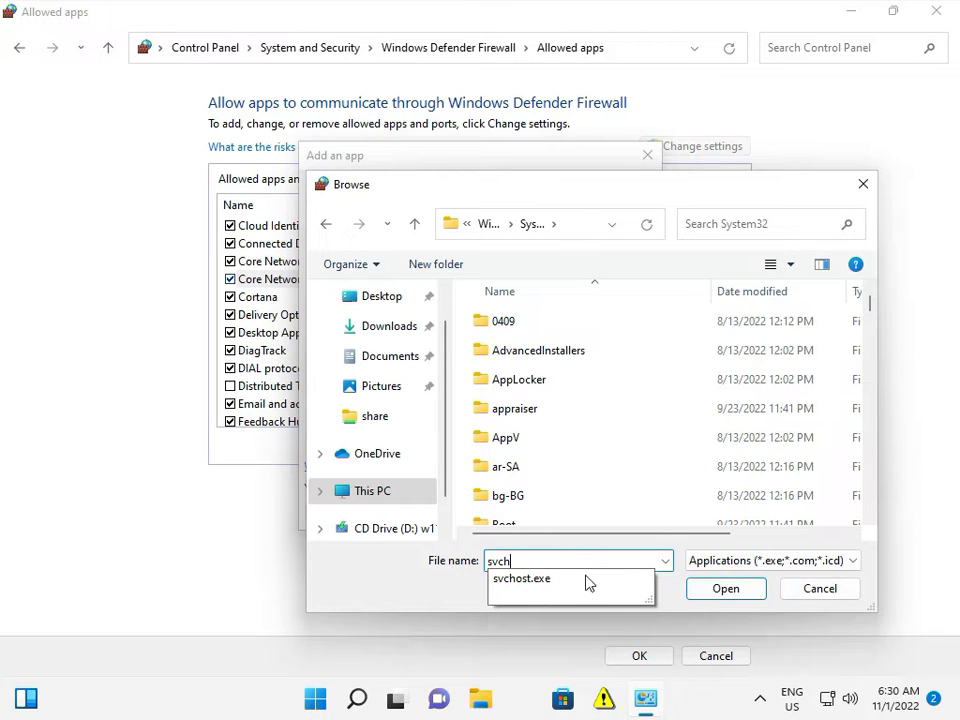
pyautogui.click(690, 589)
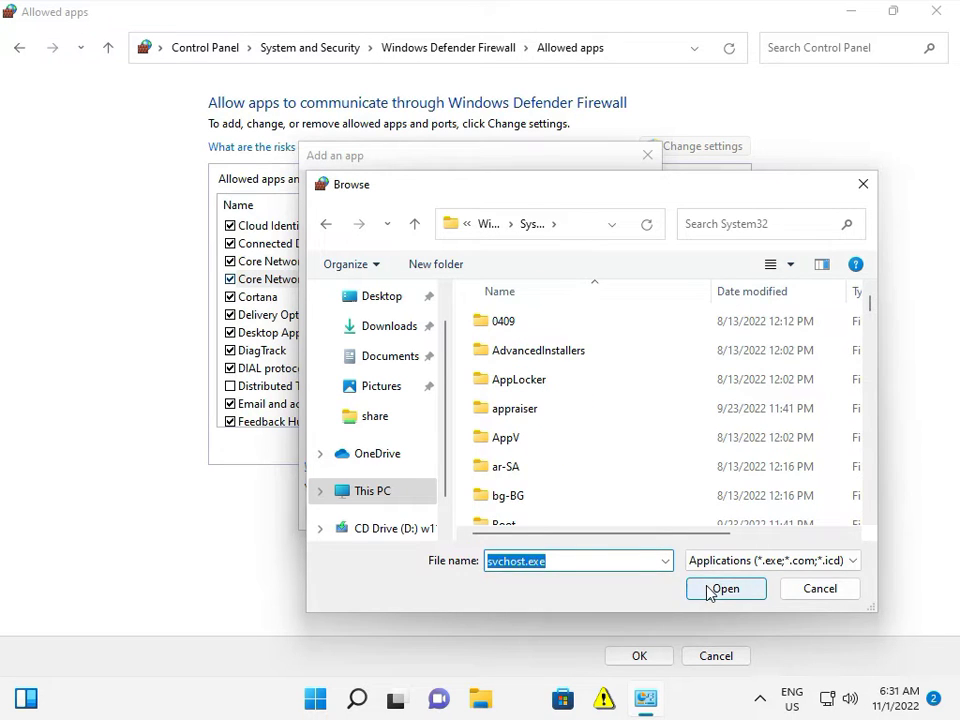
pyautogui.click(708, 590)
pyautogui.click(557, 513)
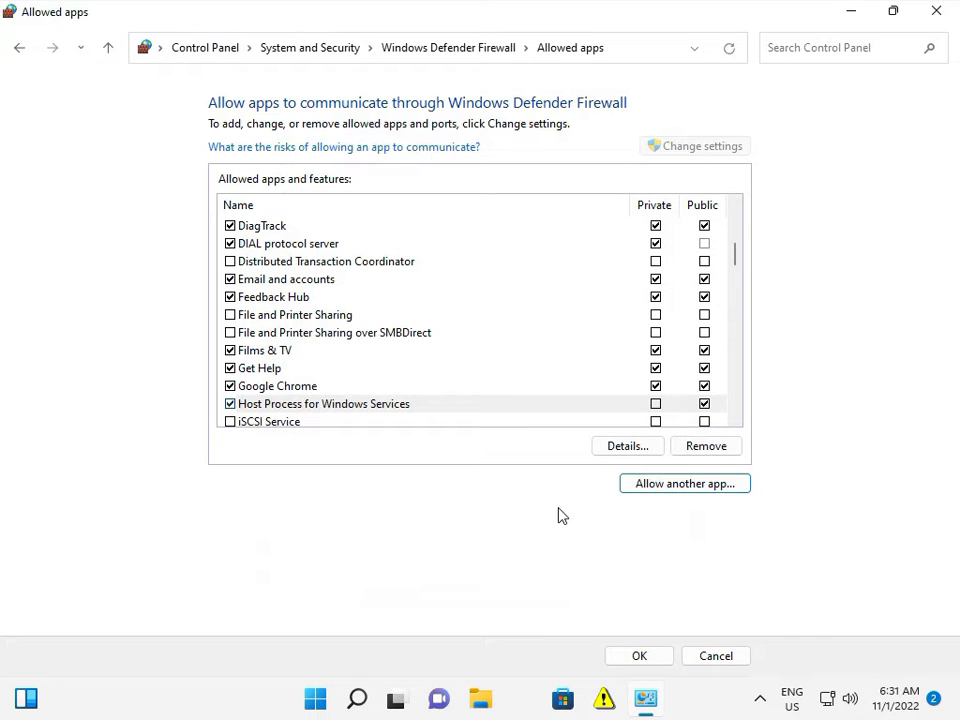
# Begin adding another allowed app again and browse to Local Disk (C:) through This PC.
pyautogui.click(694, 487)
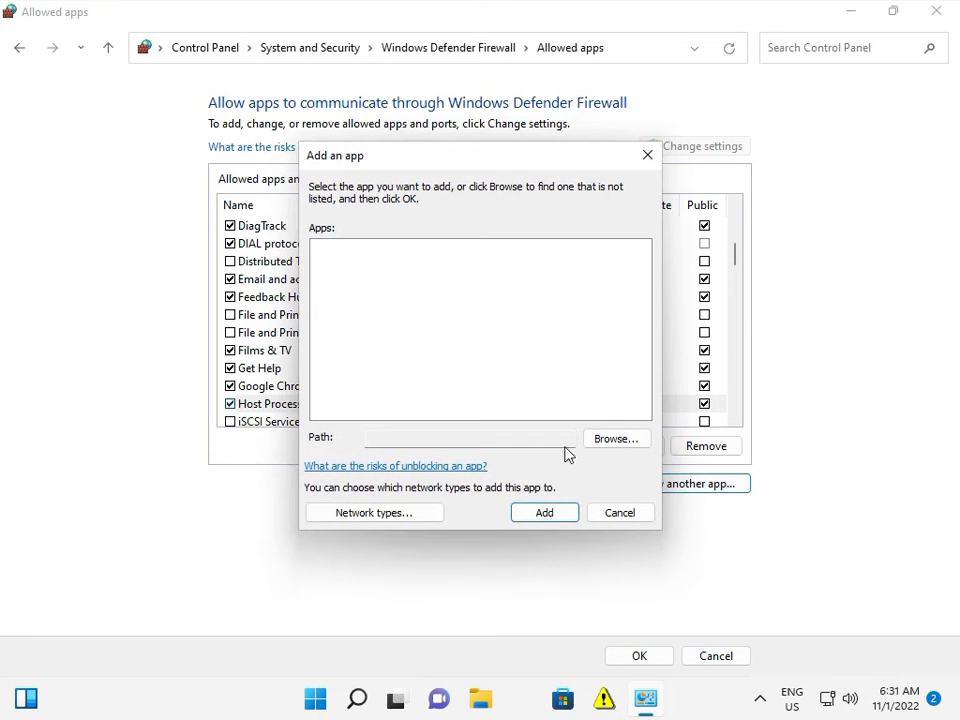
pyautogui.click(598, 437)
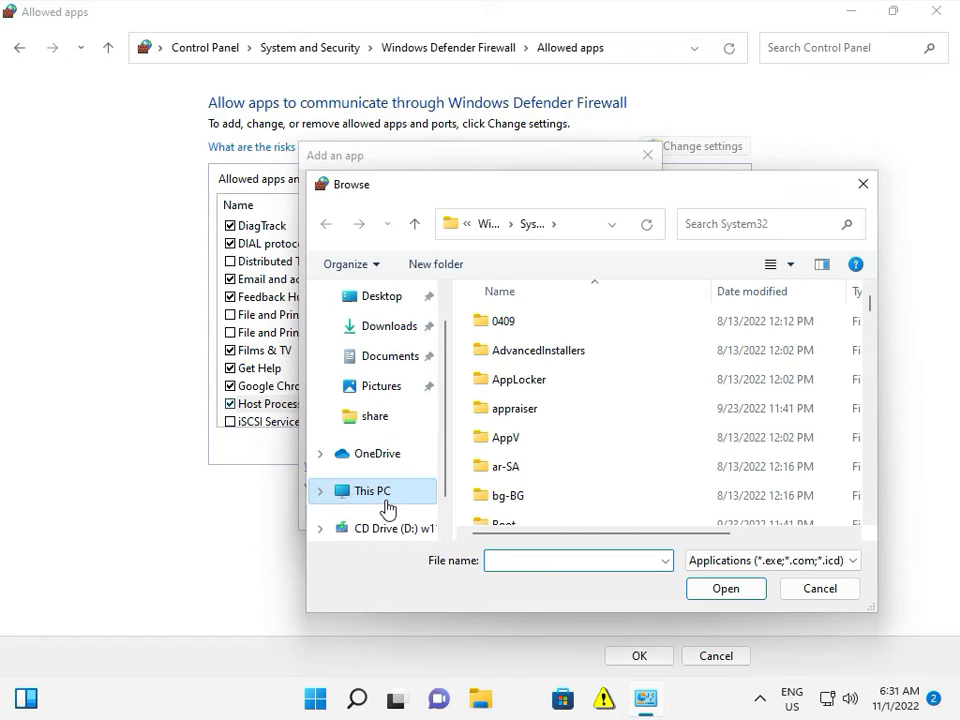
pyautogui.click(388, 505)
pyautogui.scroll(-3, 549, 499)
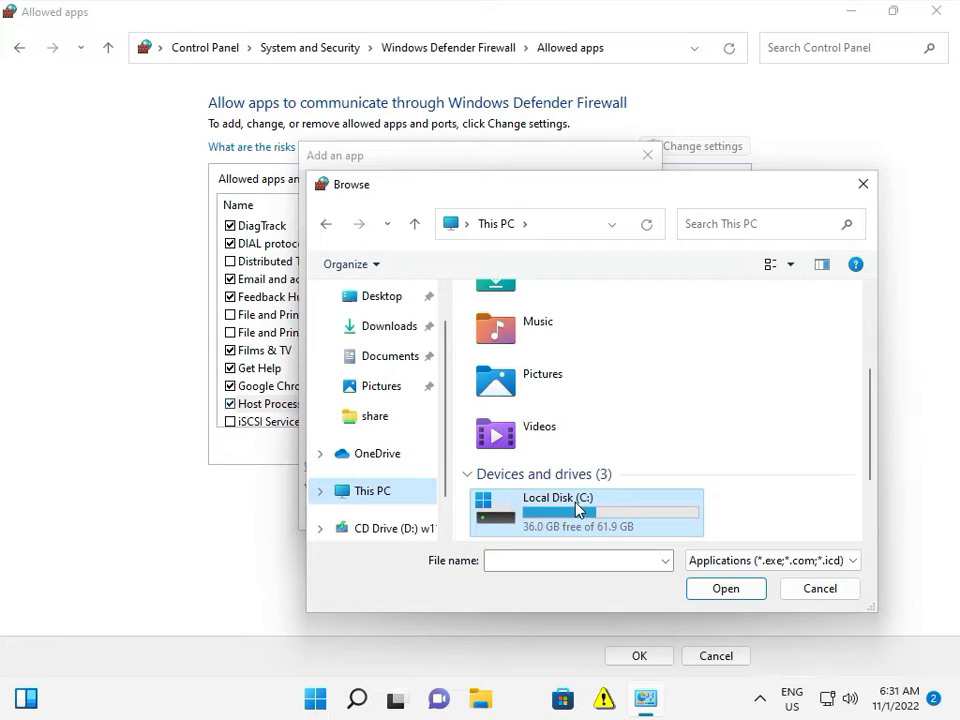
pyautogui.doubleClick(576, 508)
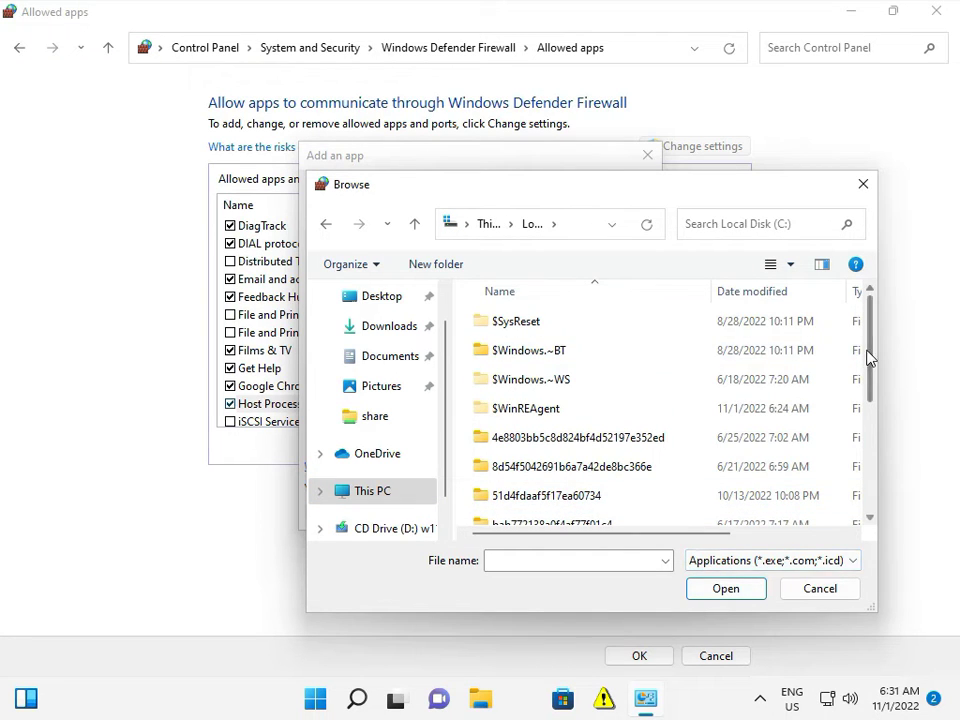
# Navigate into the Windows SysWOW64 folder in the browse dialog.
pyautogui.moveTo(870, 358); pyautogui.dragTo(850, 477)
pyautogui.doubleClick(585, 486)
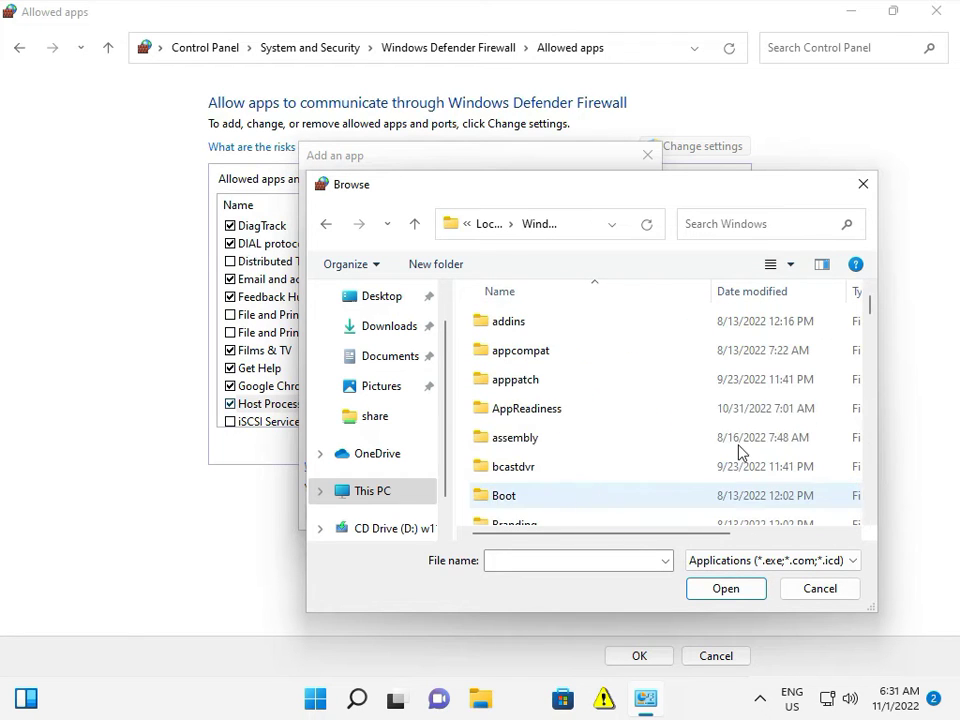
pyautogui.moveTo(872, 313); pyautogui.dragTo(859, 417)
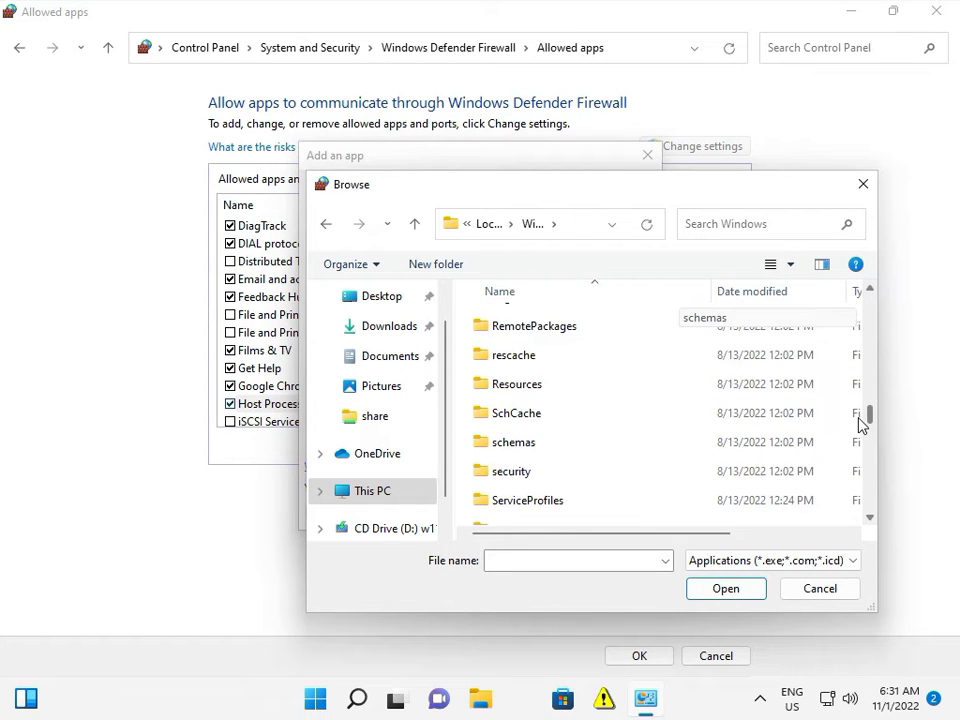
pyautogui.click(591, 440)
pyautogui.scroll(1, 591, 439)
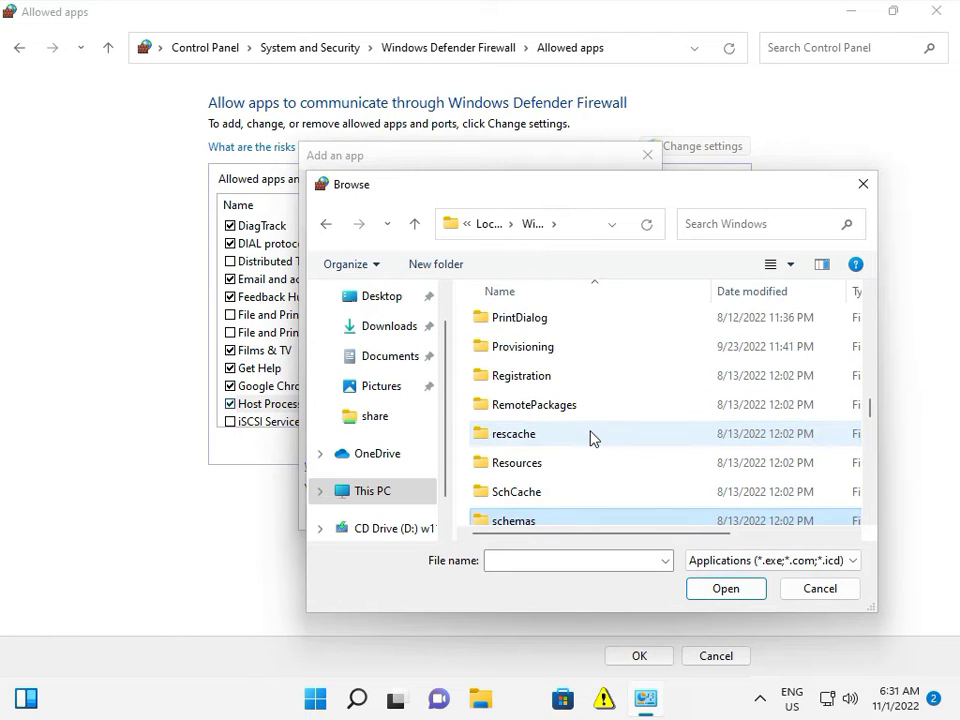
pyautogui.scroll(12, 590, 437)
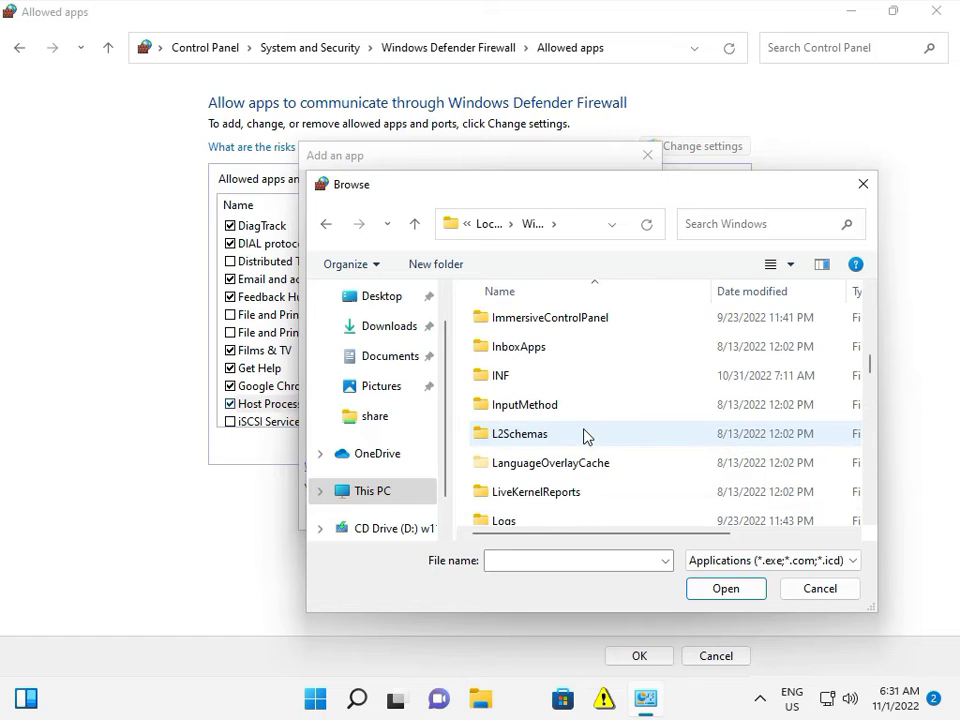
pyautogui.scroll(-12, 585, 436)
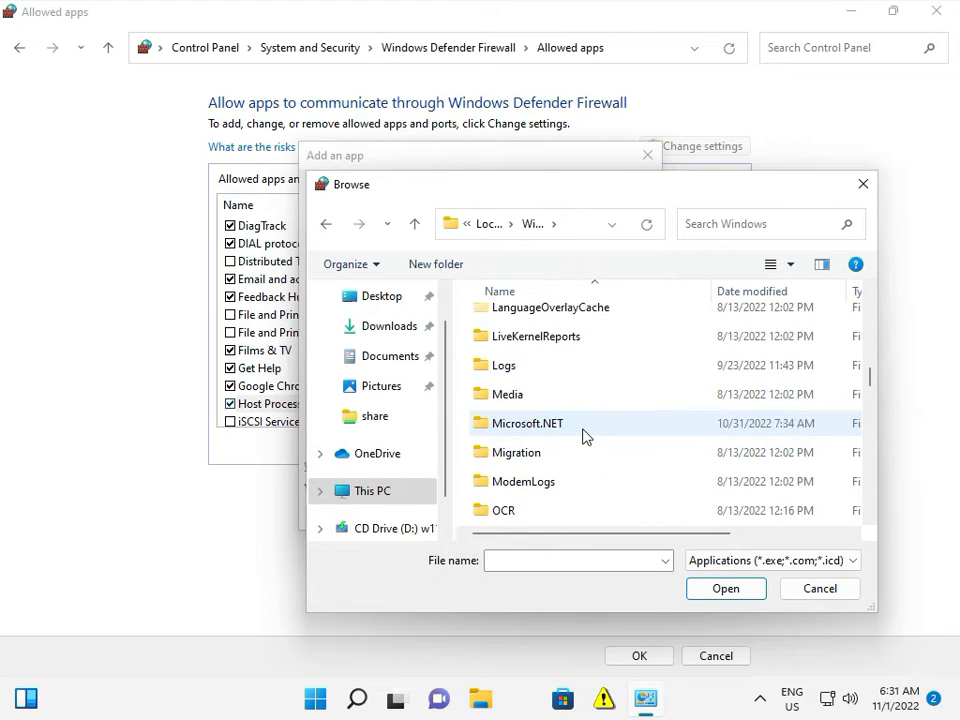
pyautogui.scroll(-1, 584, 437)
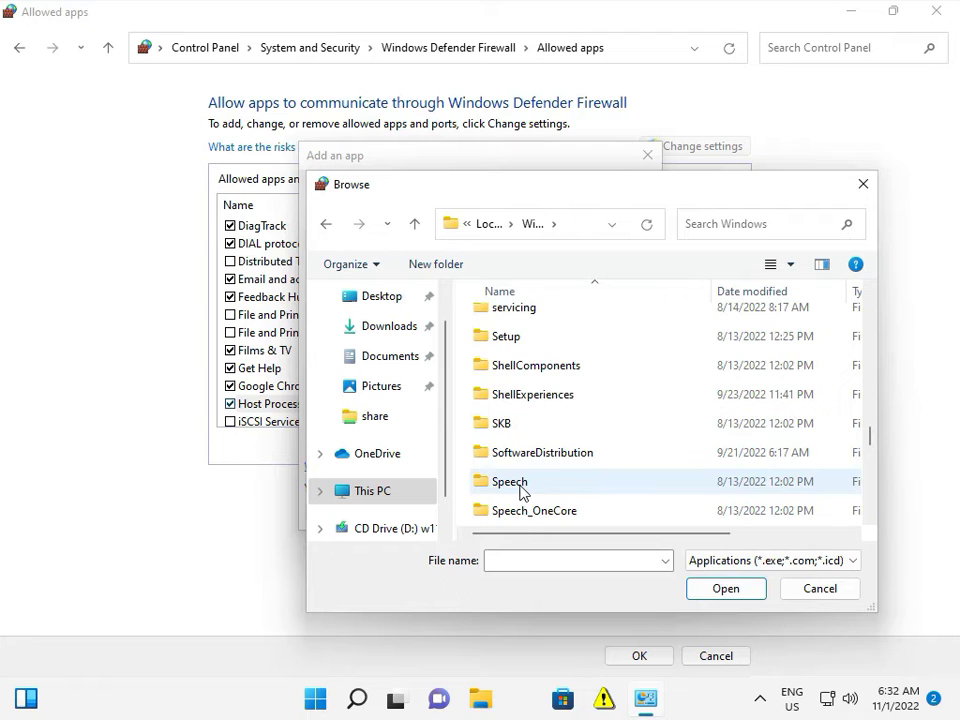
pyautogui.scroll(-1, 520, 490)
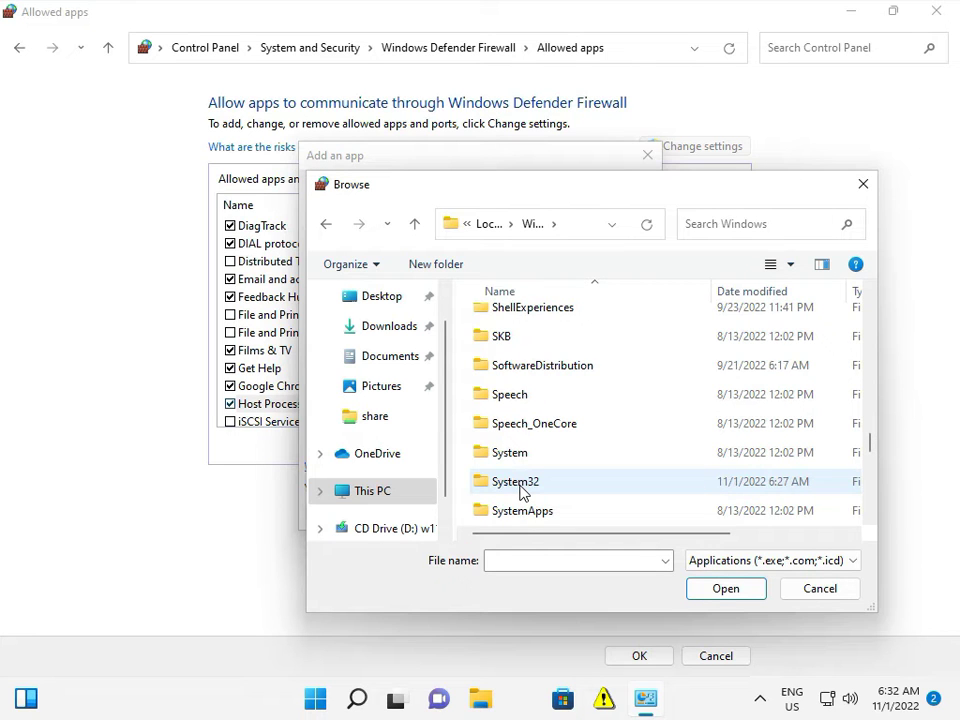
pyautogui.scroll(-1, 520, 490)
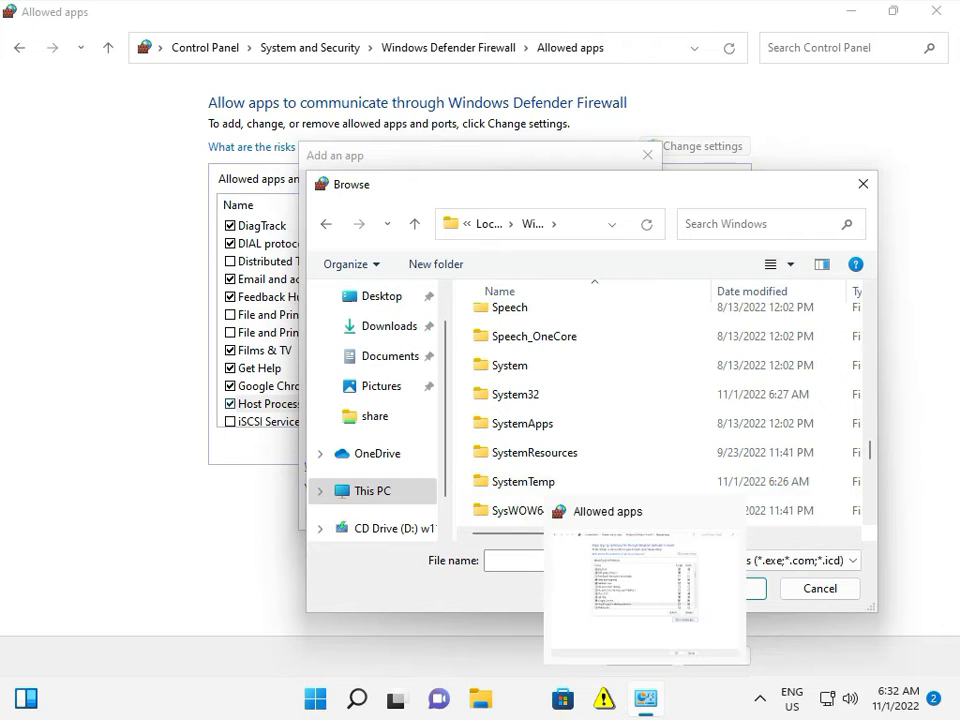
pyautogui.click(521, 512)
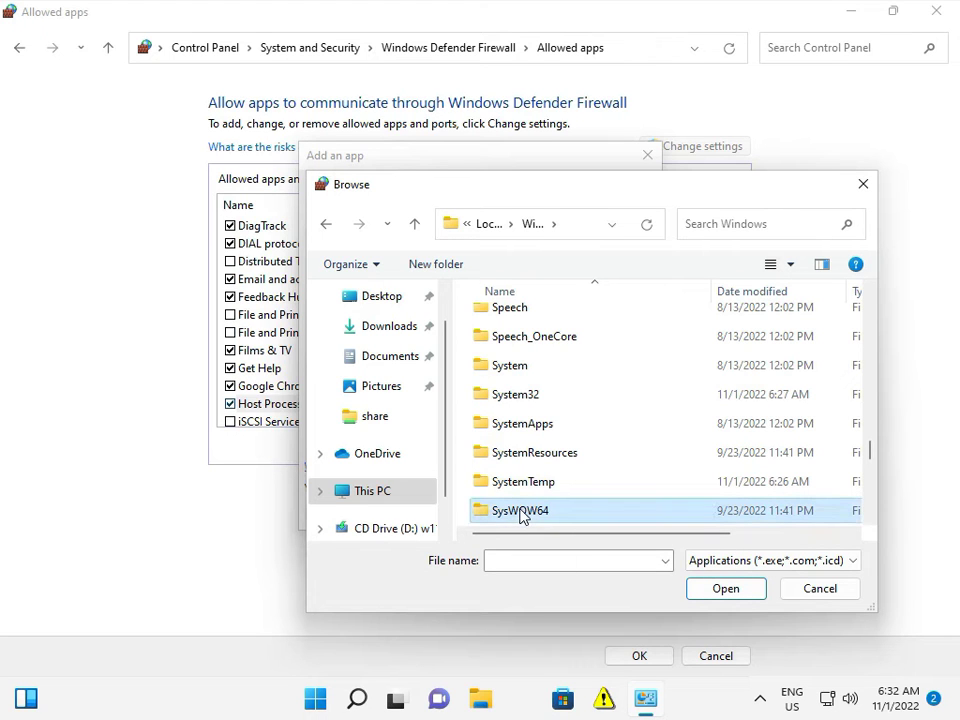
pyautogui.click(701, 591)
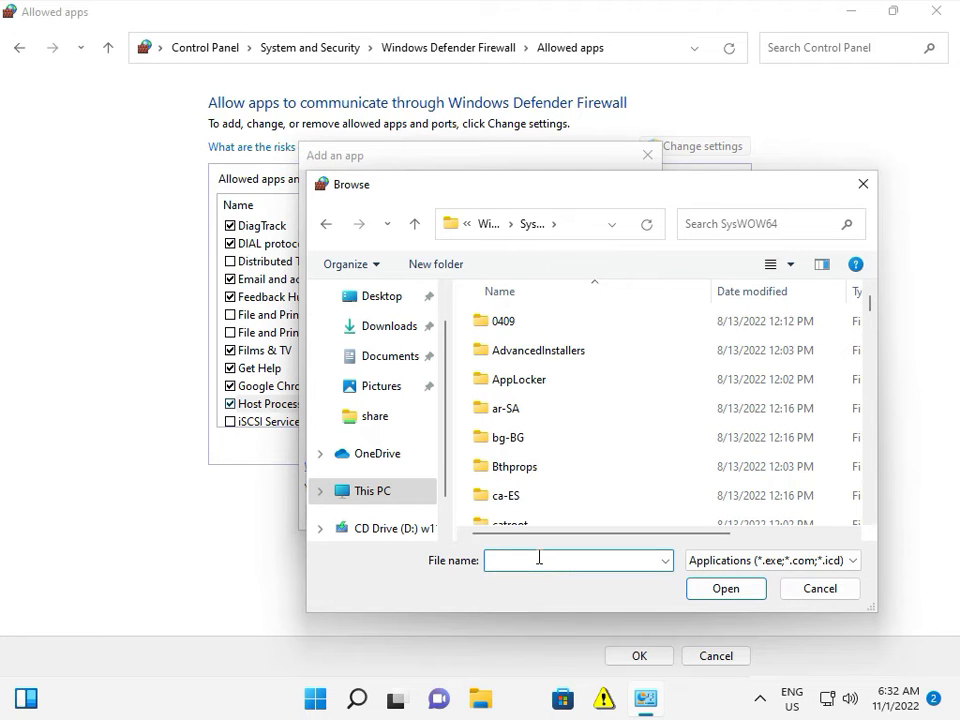
# Pick svchost.exe from SysWOW64 and add it as an allowed app.
pyautogui.write('svc')
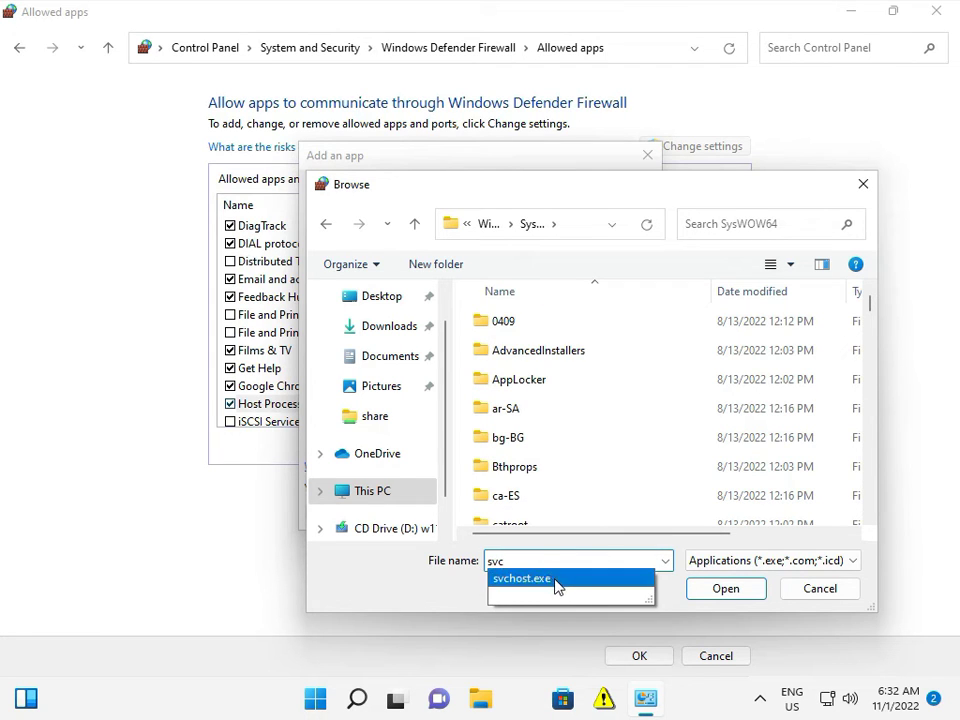
pyautogui.click(552, 580)
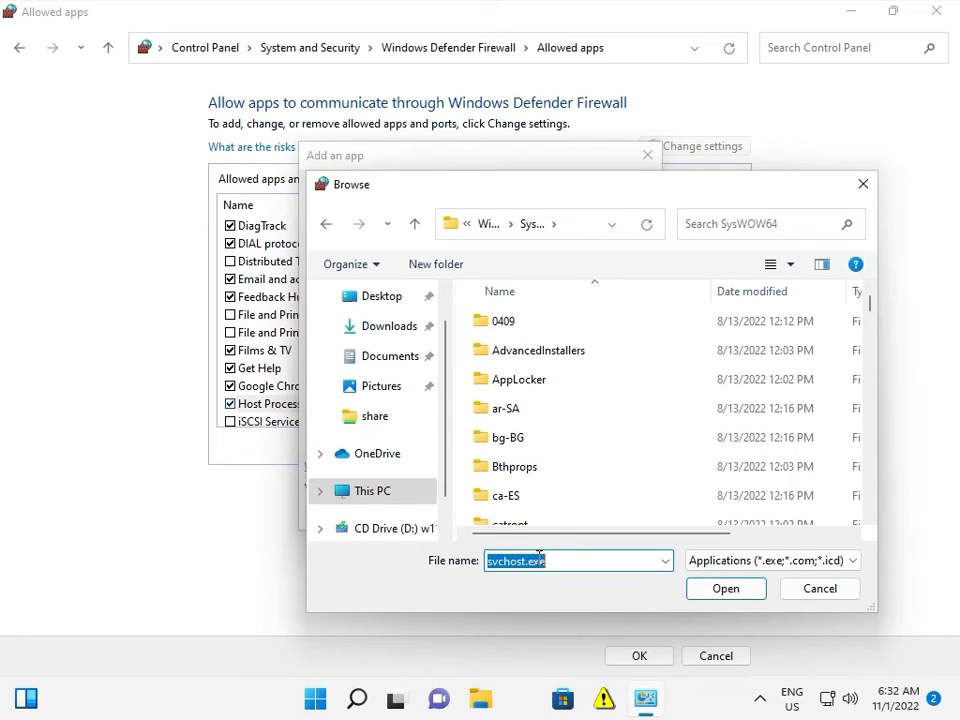
pyautogui.click(698, 589)
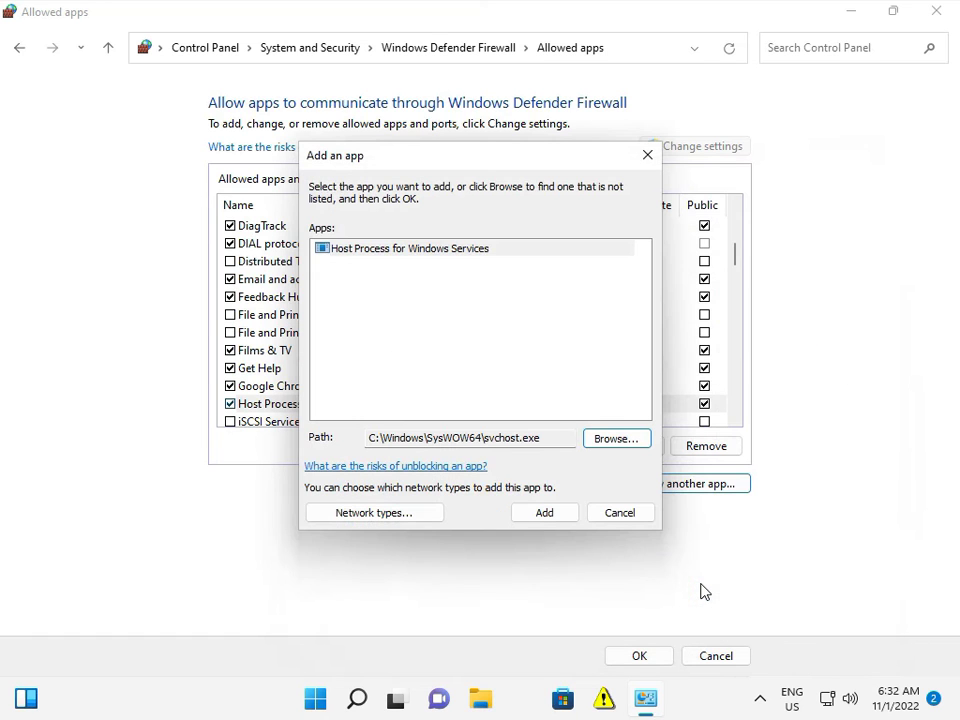
pyautogui.click(544, 514)
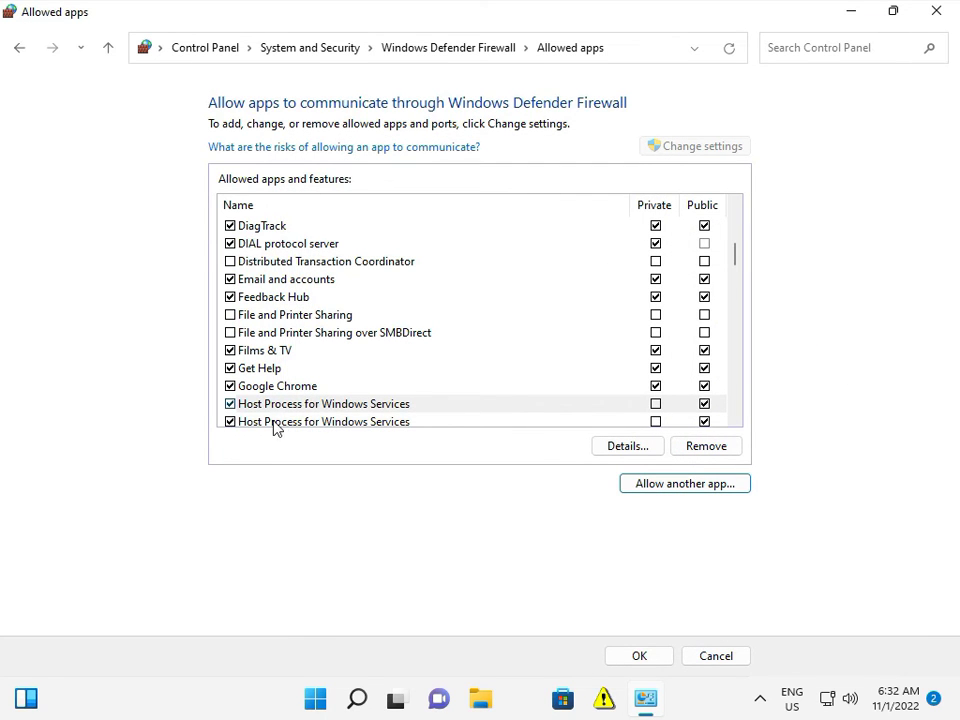
# Allow both Host Process for Windows Services entries on private networks, save the settings and close the firewall window.
pyautogui.click(655, 405)
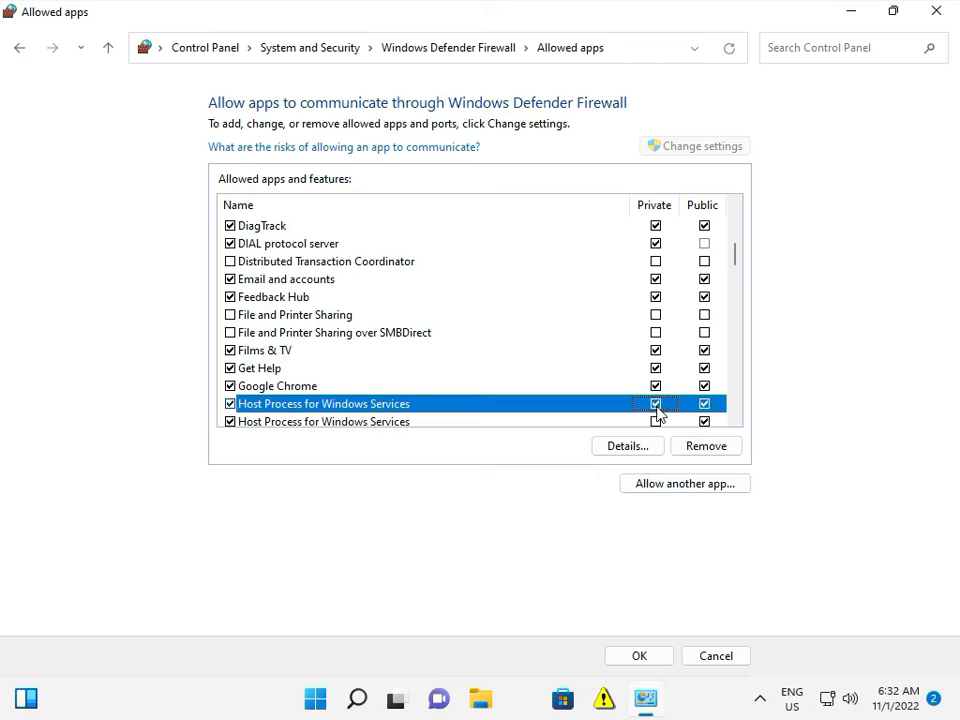
pyautogui.click(655, 421)
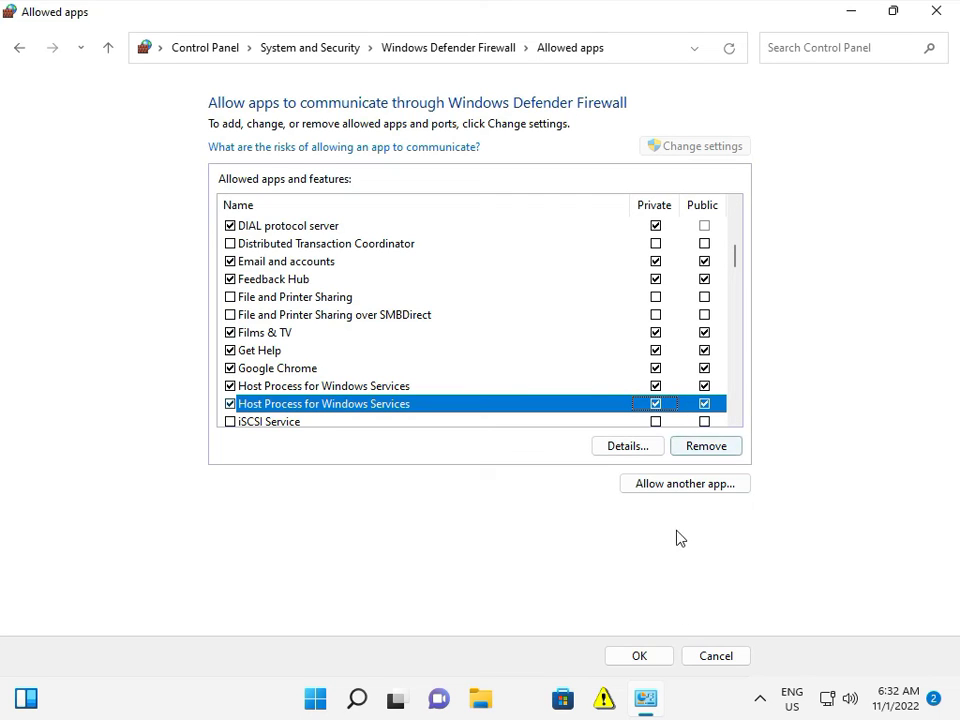
pyautogui.click(644, 656)
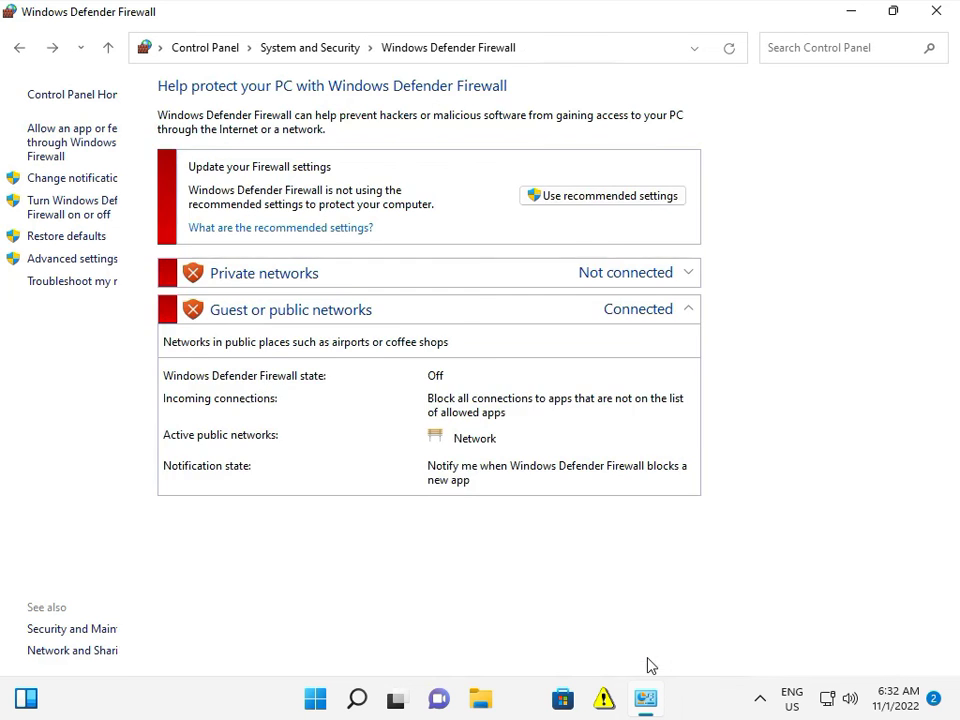
pyautogui.click(940, 14)
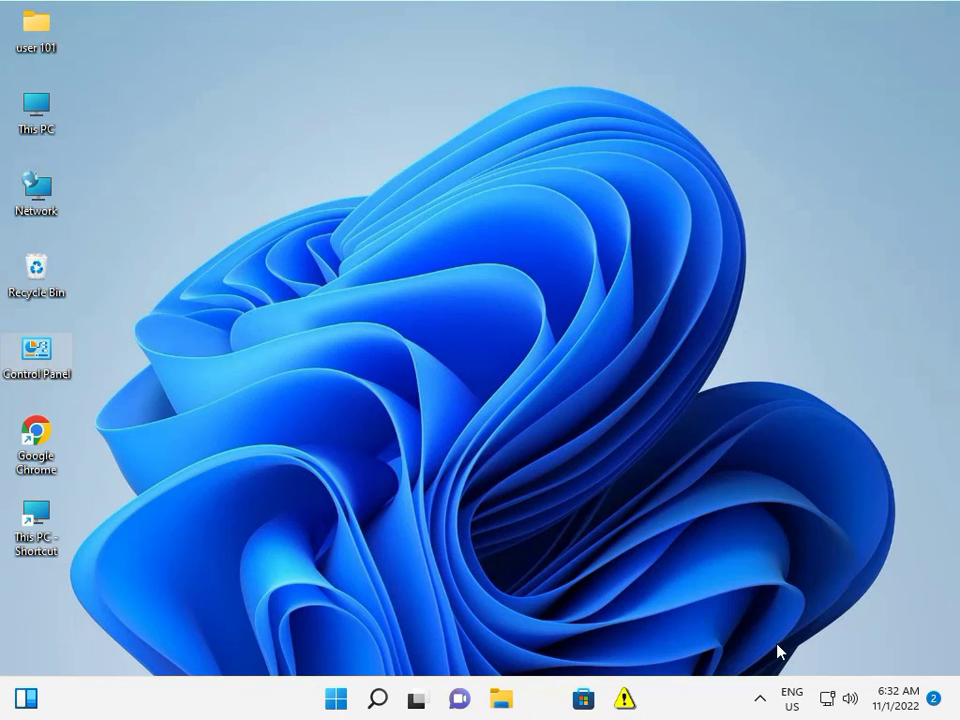